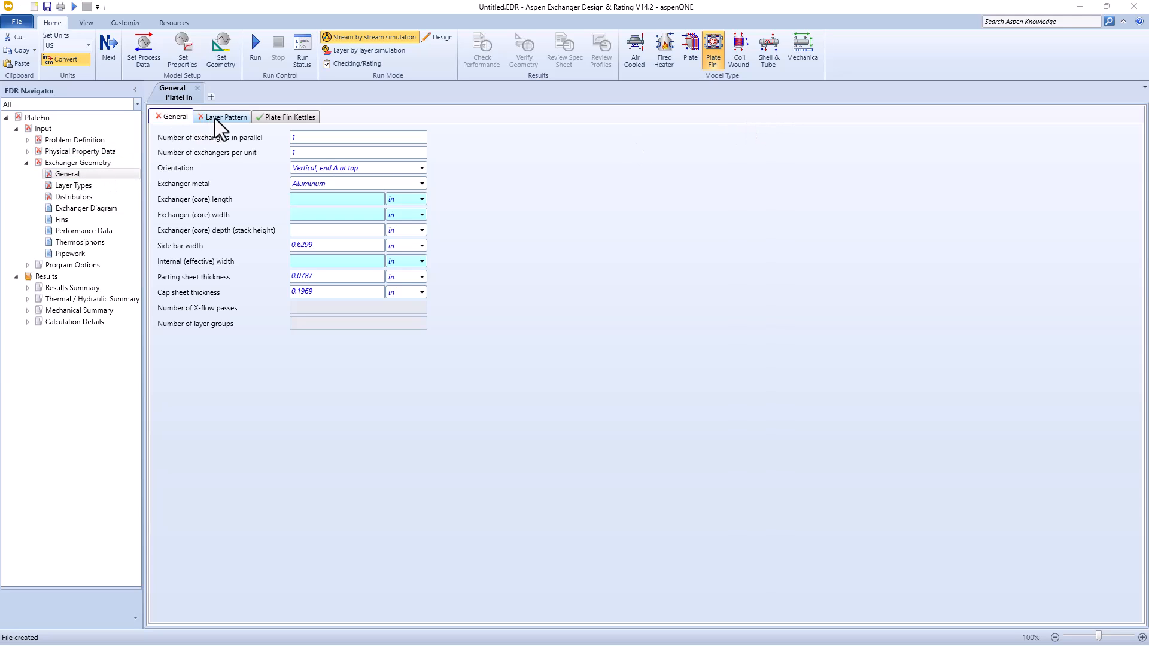
- Switch the Plate Fin model to Design mode and set the number of streams to 3 in the application options
{"action": "left_click", "coordinate": [443, 38]}
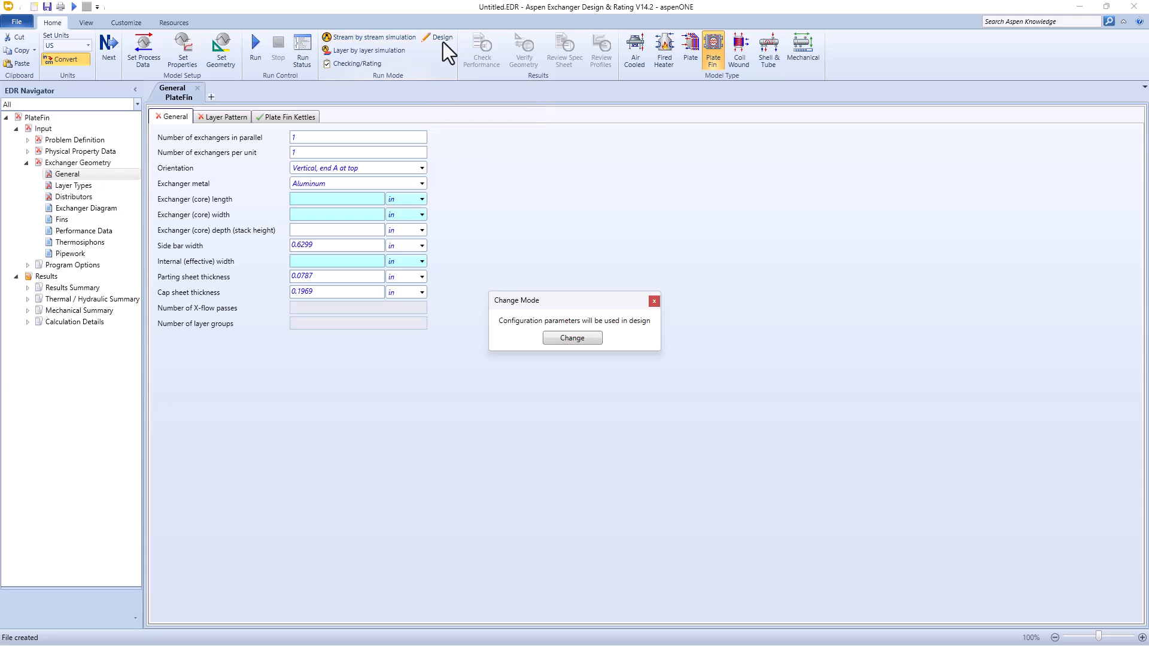
{"action": "left_click", "coordinate": [587, 336]}
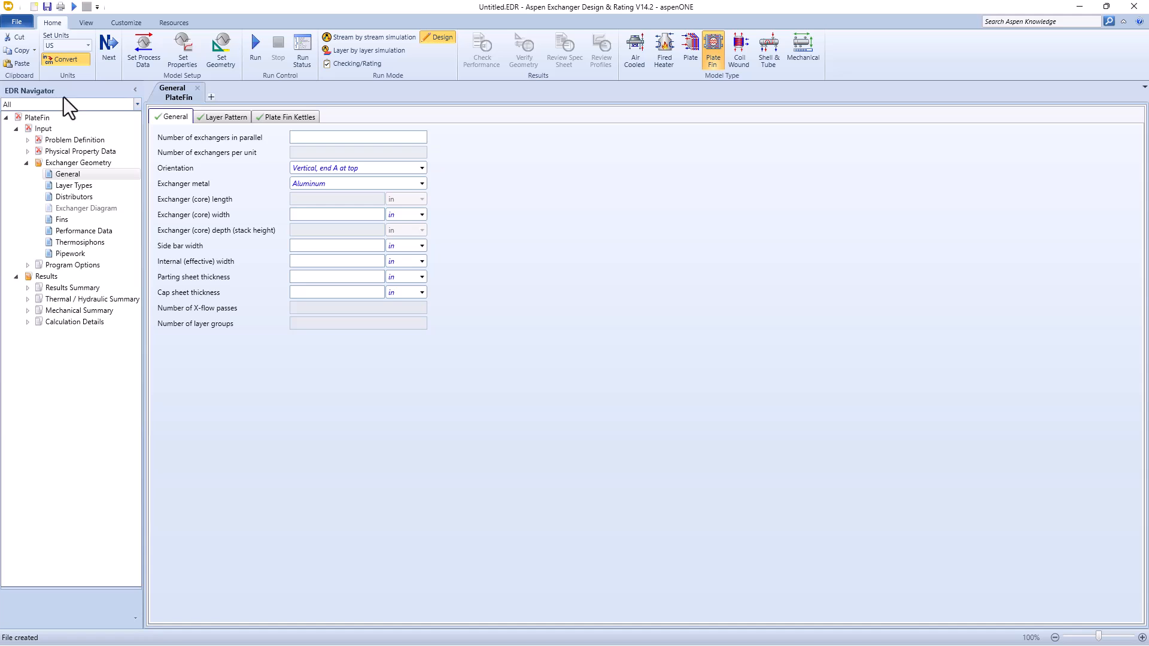
{"action": "left_click", "coordinate": [27, 151]}
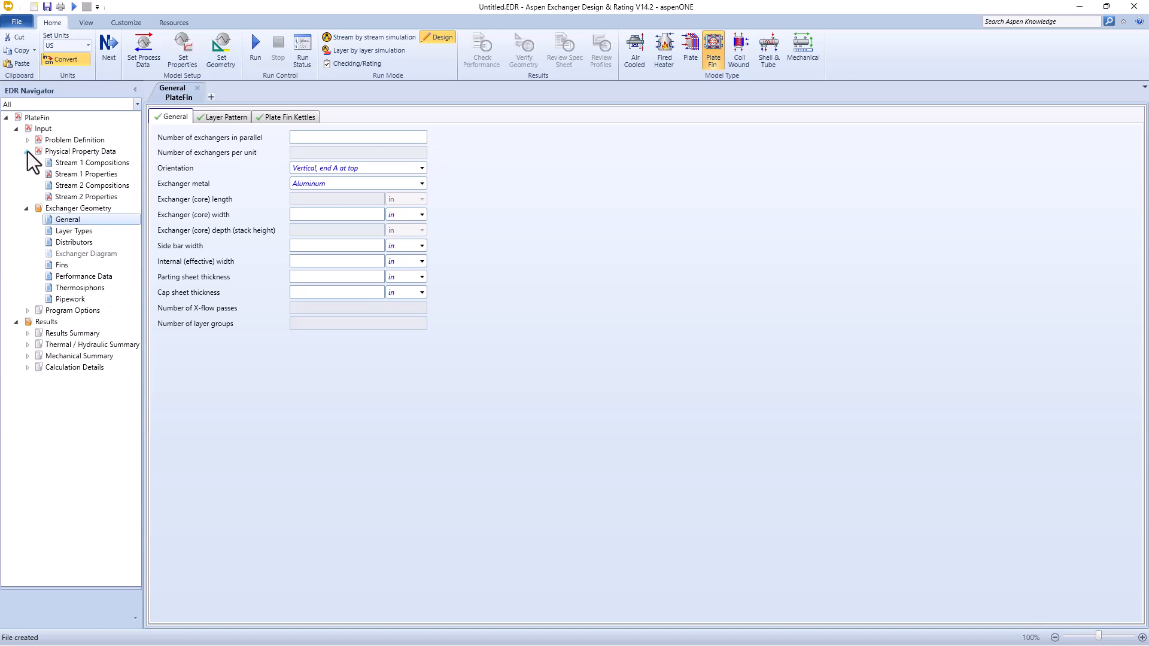
{"action": "left_click", "coordinate": [28, 140]}
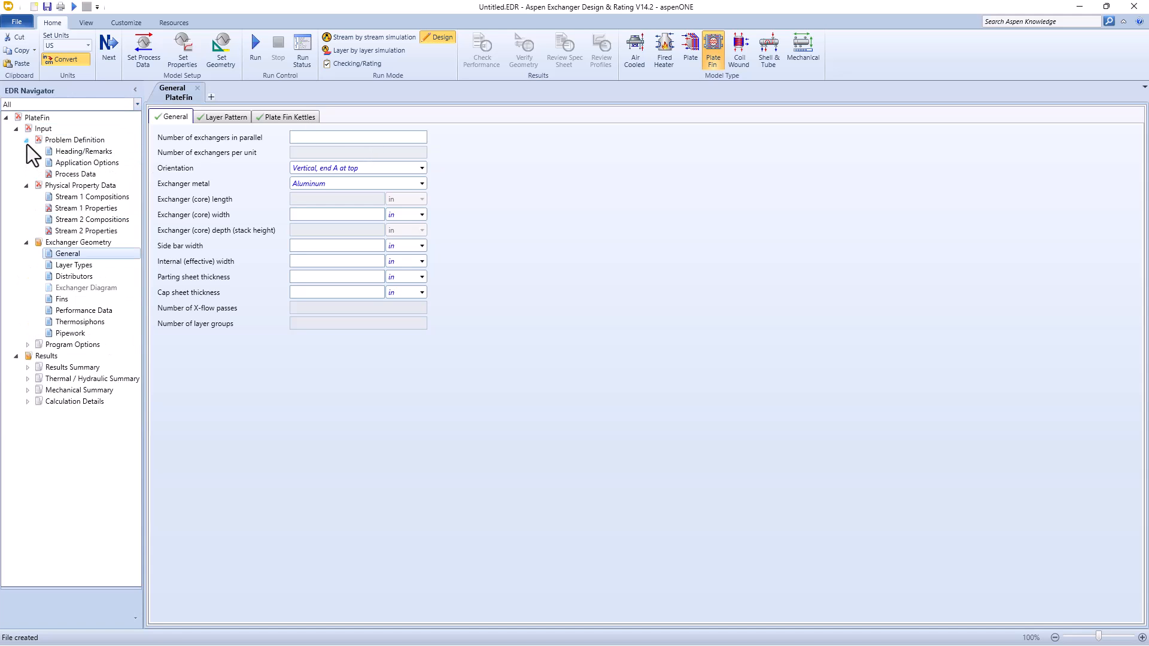
{"action": "left_click", "coordinate": [75, 174]}
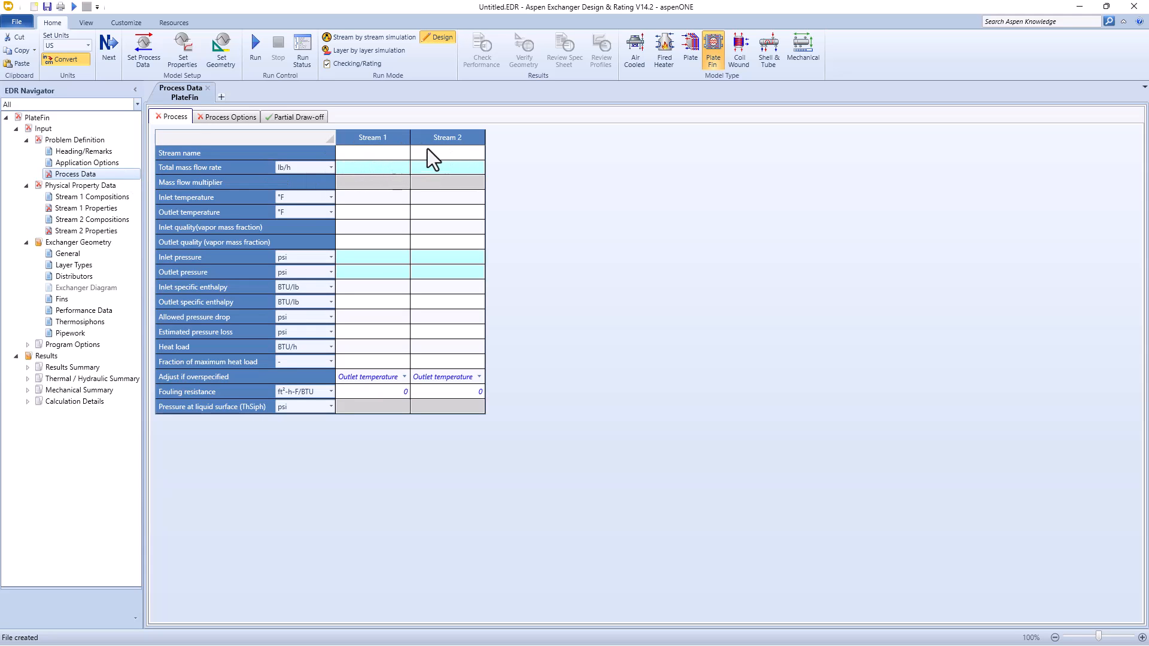
{"action": "left_click", "coordinate": [74, 163]}
{"action": "double_click", "coordinate": [308, 185]}
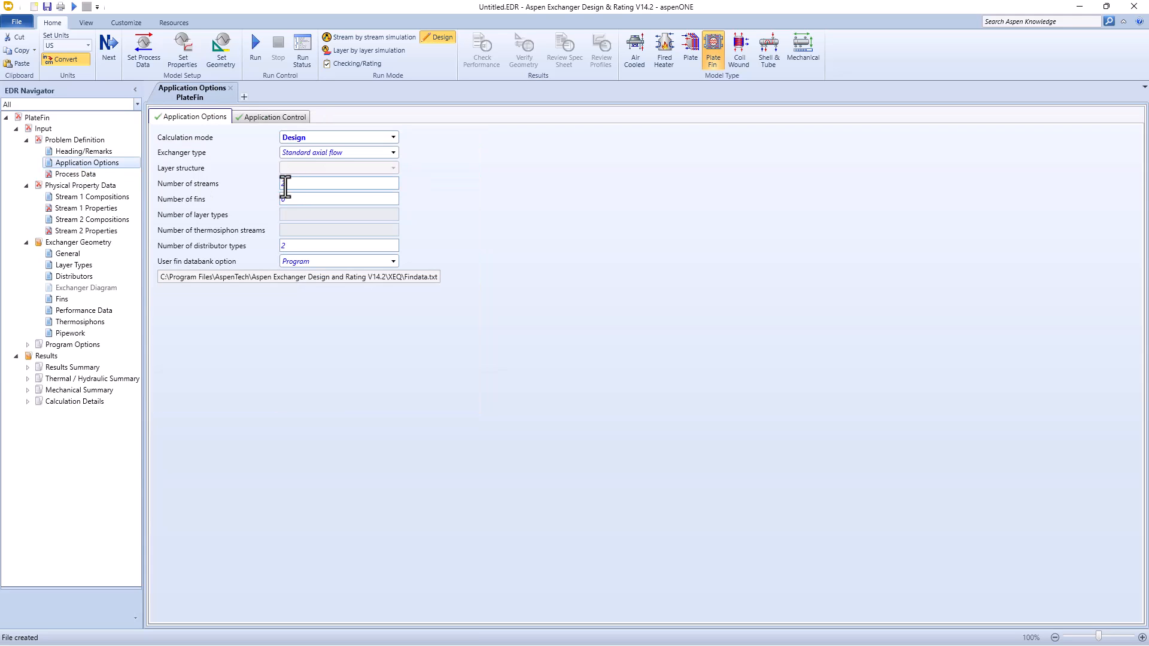
{"action": "type", "text": "3"}
{"action": "key", "text": "Return"}
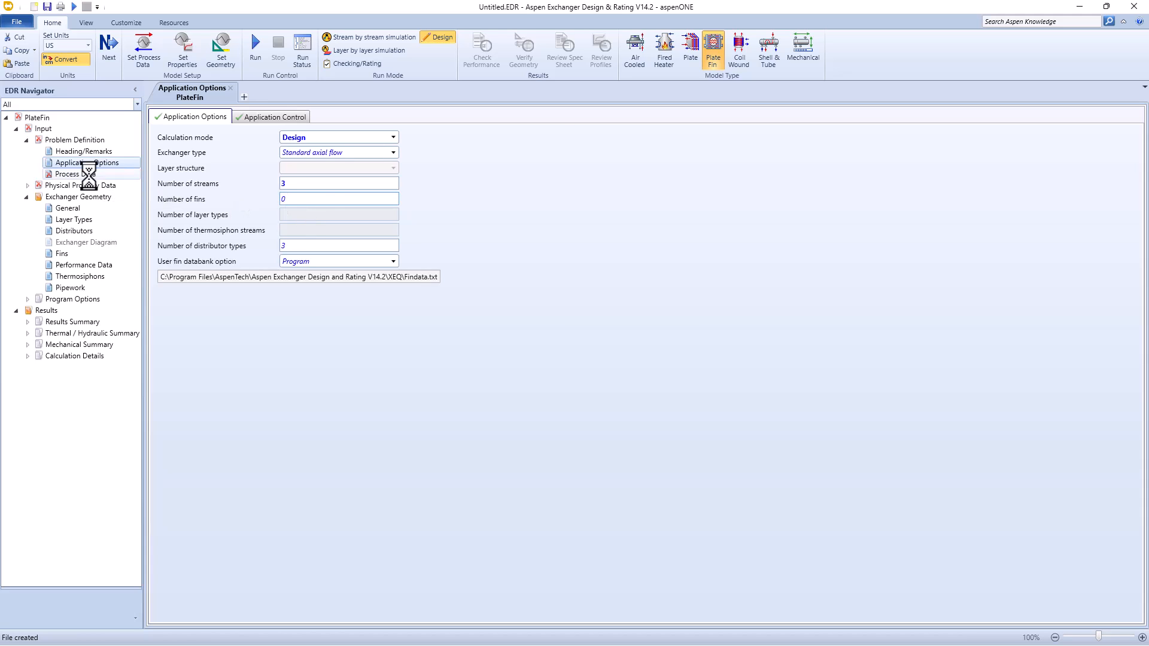
- Open the process data sheet and change the unit set to Hysys EuroSI
{"action": "left_click", "coordinate": [89, 175]}
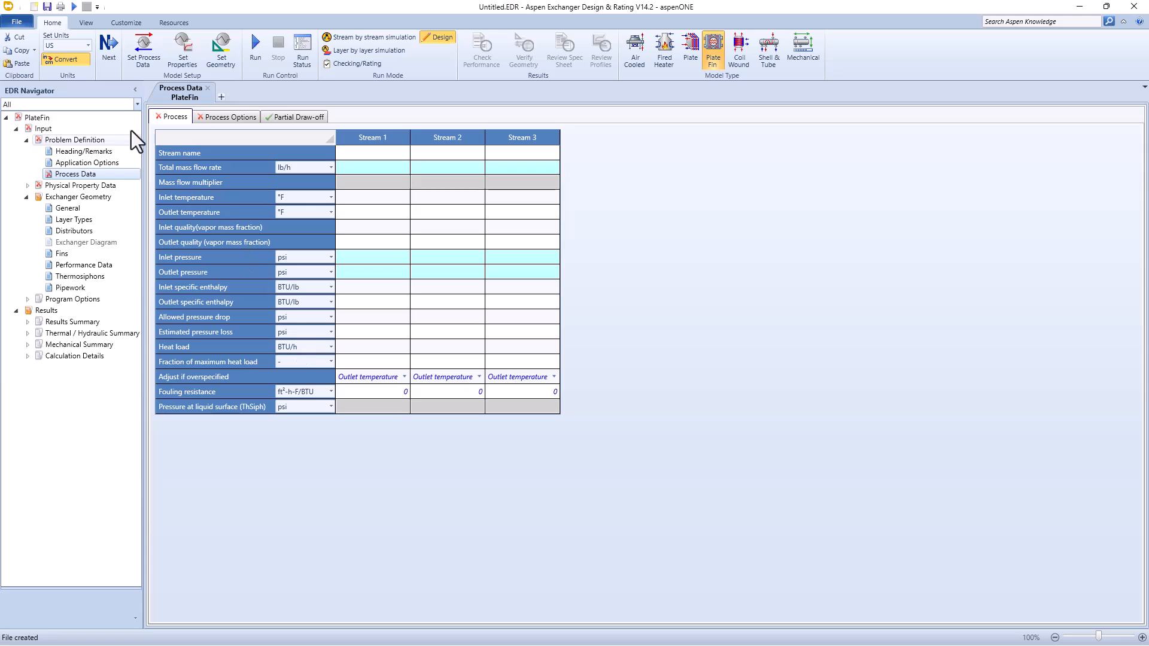
{"action": "left_click", "coordinate": [89, 49]}
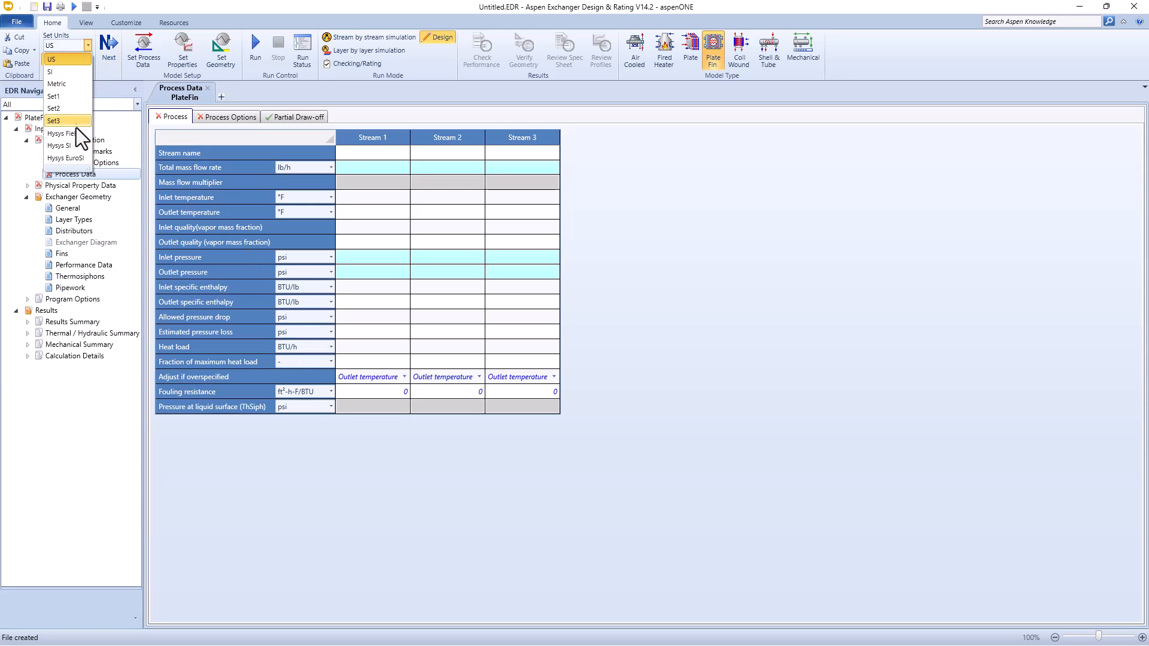
{"action": "left_click", "coordinate": [71, 160]}
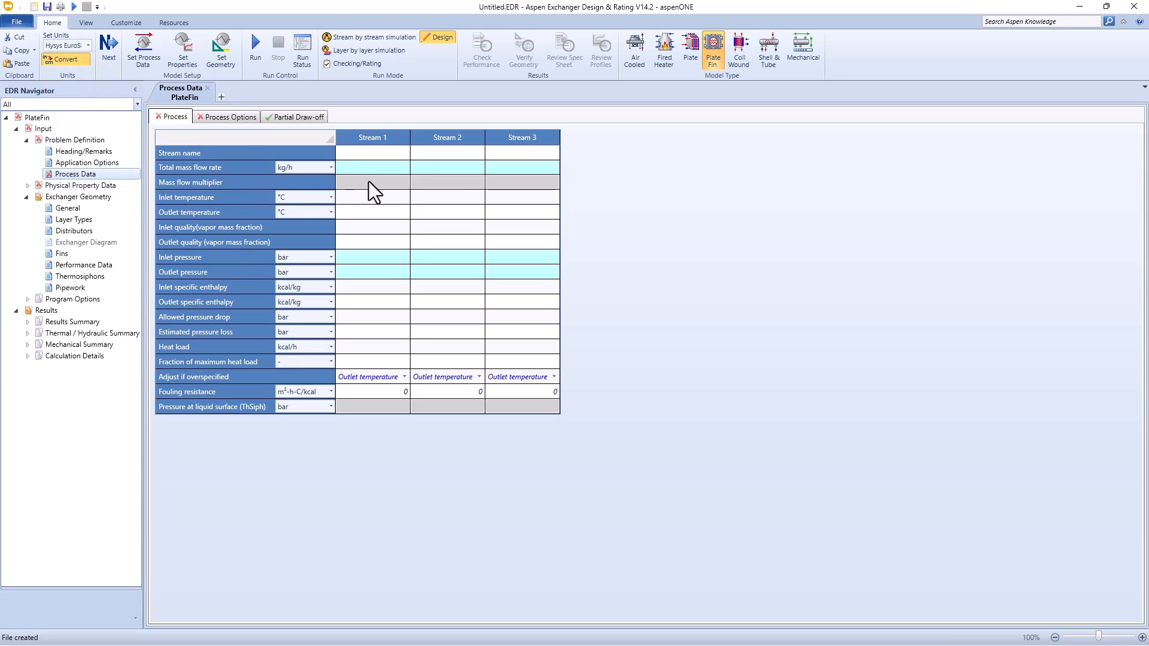
{"action": "left_click", "coordinate": [356, 167]}
{"action": "left_click", "coordinate": [373, 200]}
{"action": "left_click", "coordinate": [351, 257]}
- Set the physical property package for the Stream 1 composition to COMThermo
{"action": "left_click", "coordinate": [27, 187]}
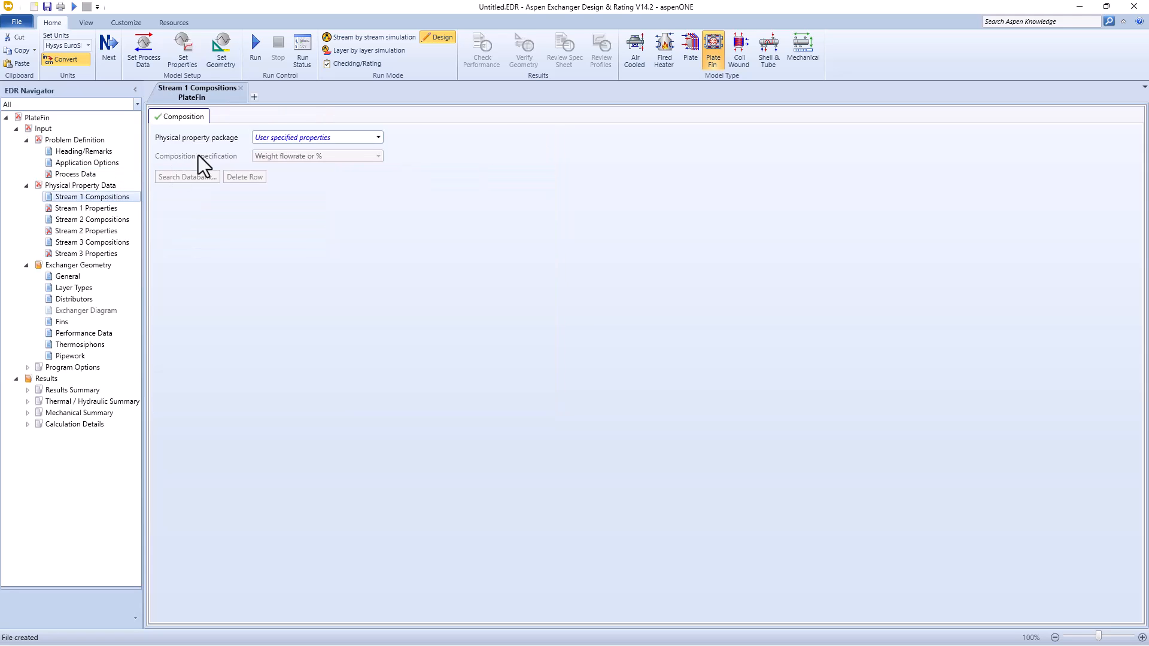
{"action": "left_click", "coordinate": [300, 141]}
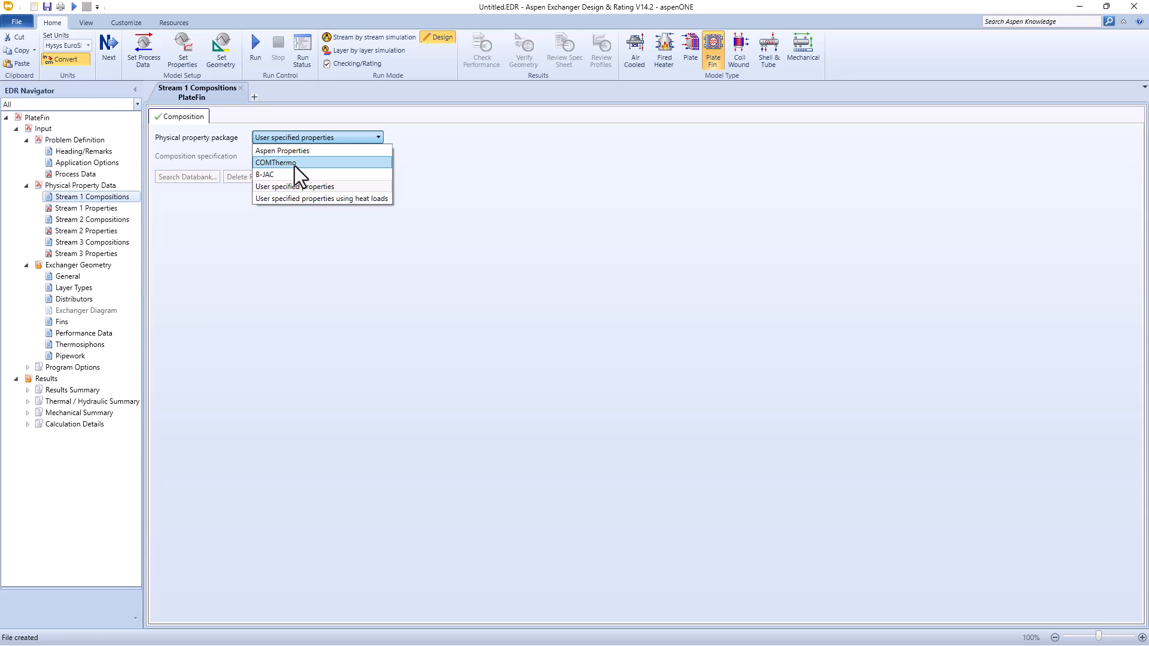
{"action": "left_click", "coordinate": [295, 166]}
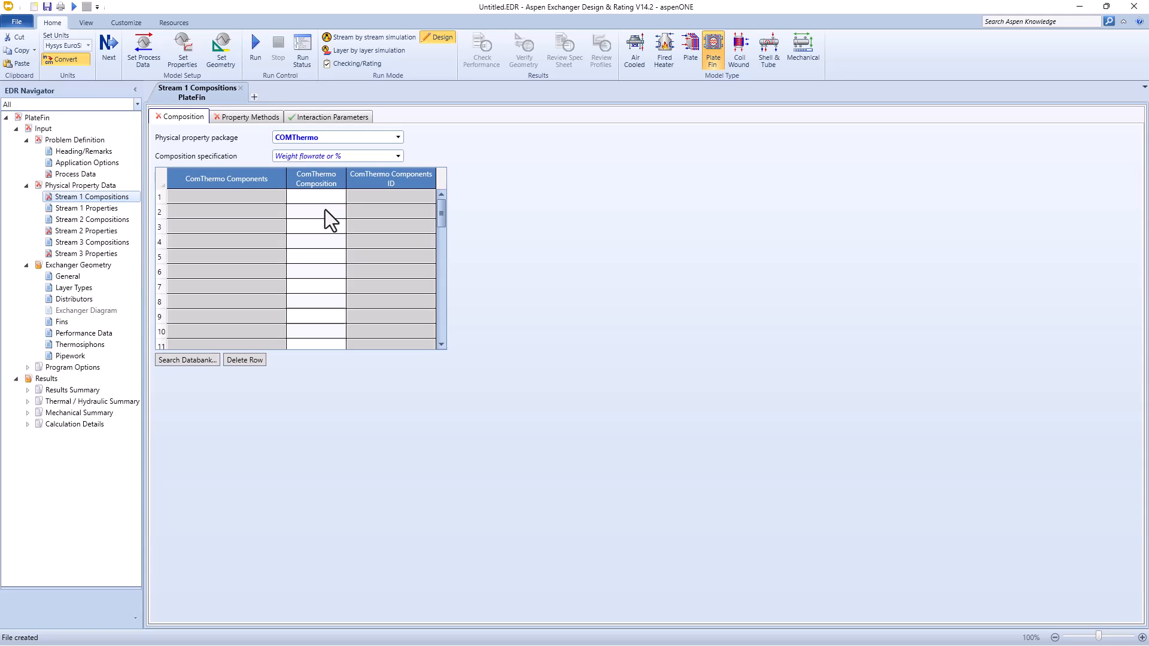
- Check the stream mole fractions in Picture.png and set Stream 1's composition specification to Mole flowrate or %
{"action": "key", "text": "super"}
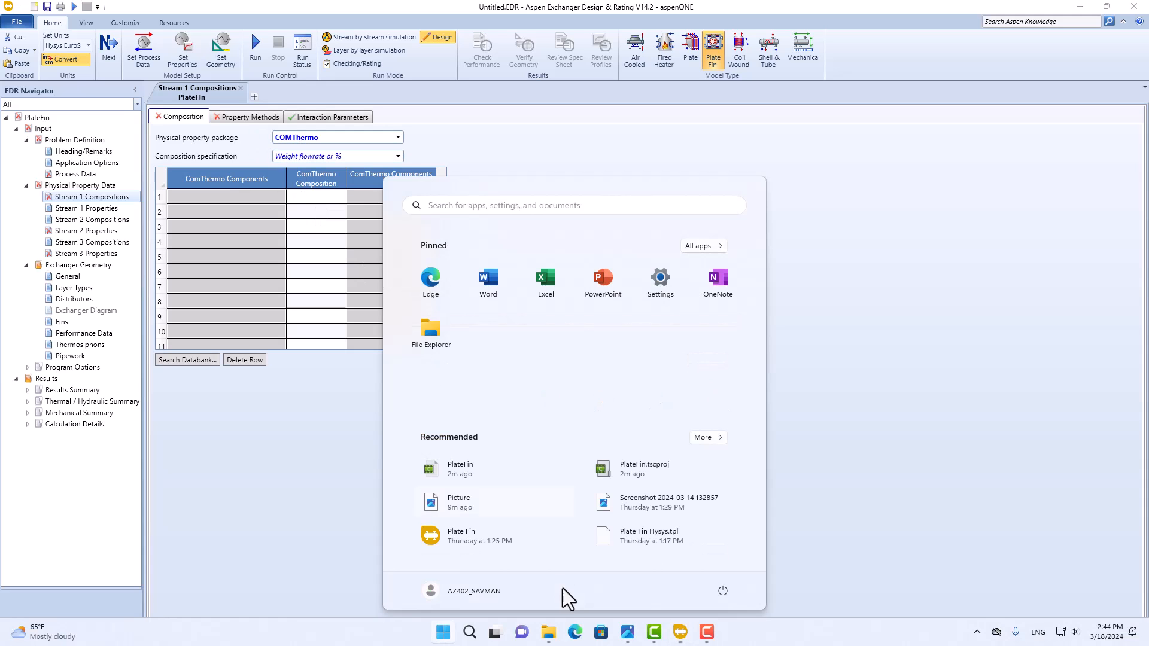
{"action": "left_click", "coordinate": [628, 632]}
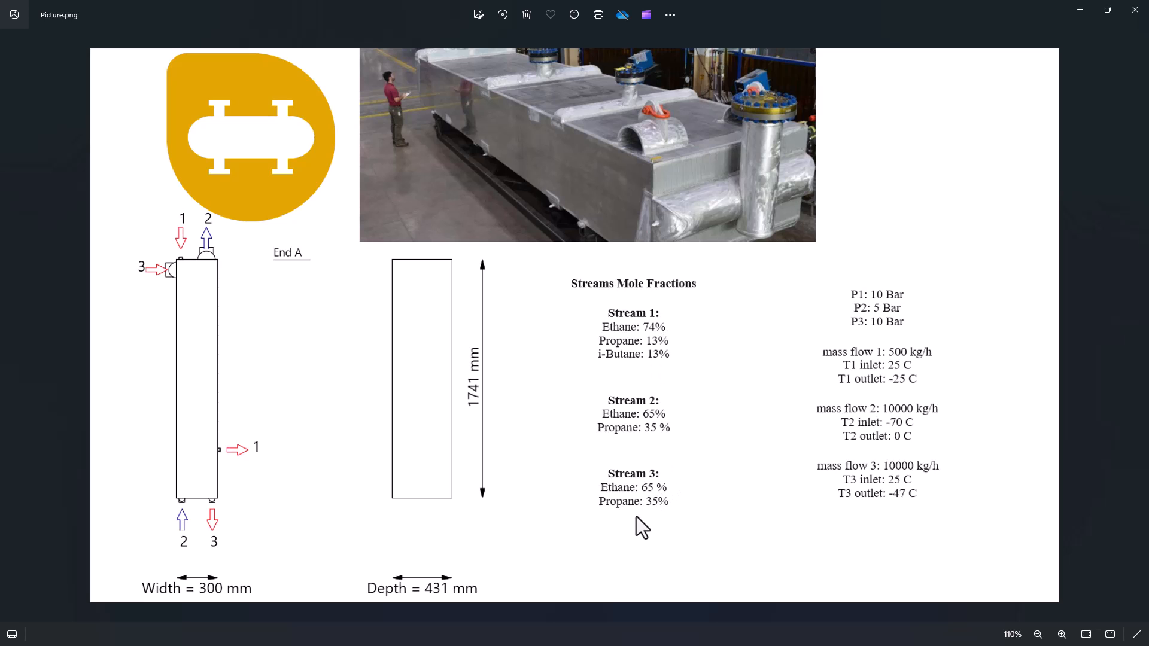
{"action": "key", "text": "super"}
{"action": "left_click", "coordinate": [684, 634]}
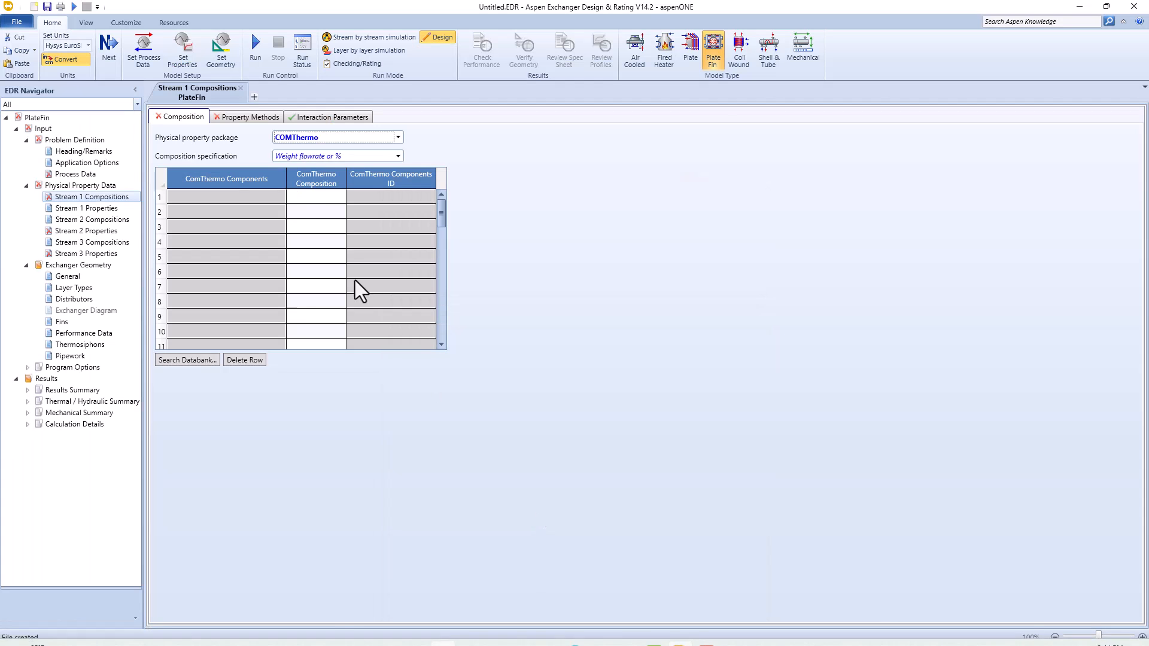
{"action": "left_click", "coordinate": [314, 157]}
{"action": "left_click", "coordinate": [311, 180]}
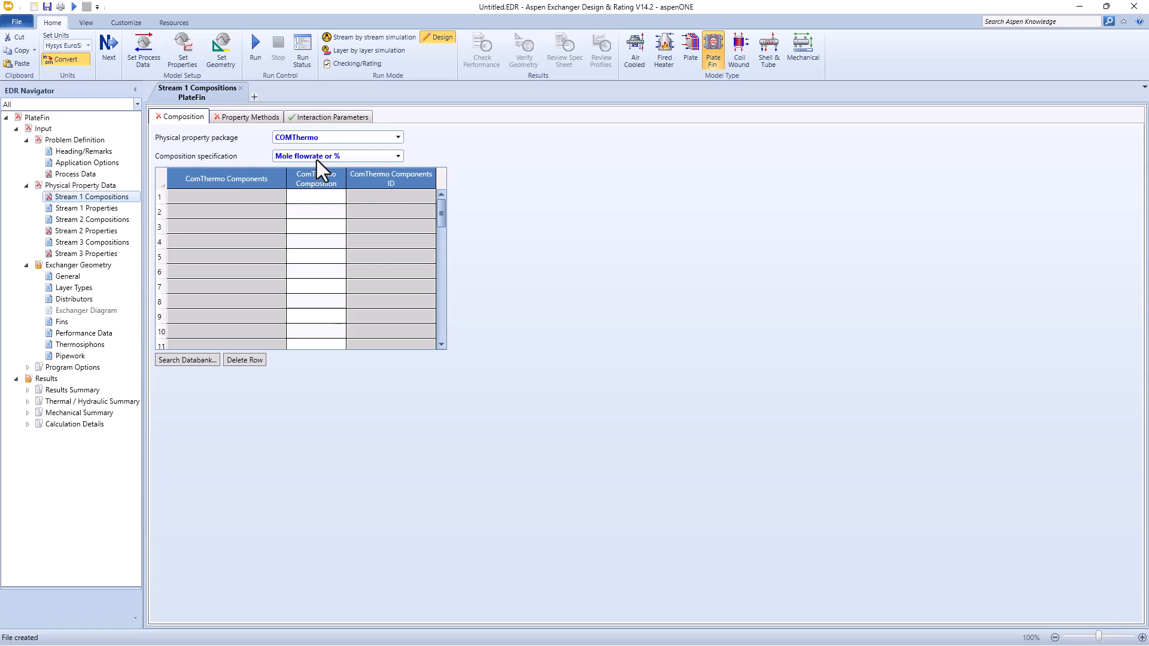
- Add Ethane, Propane and i-Butane from the databank to Stream 1's components
{"action": "left_click", "coordinate": [186, 360]}
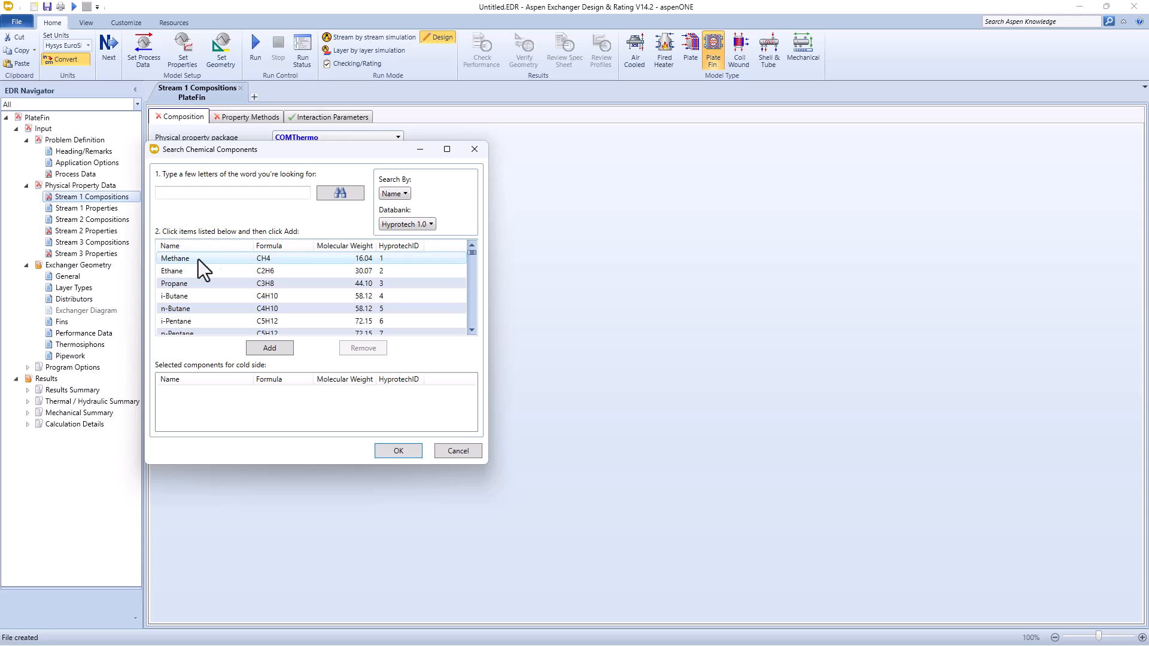
{"action": "left_click", "coordinate": [180, 268]}
{"action": "left_click", "coordinate": [269, 348]}
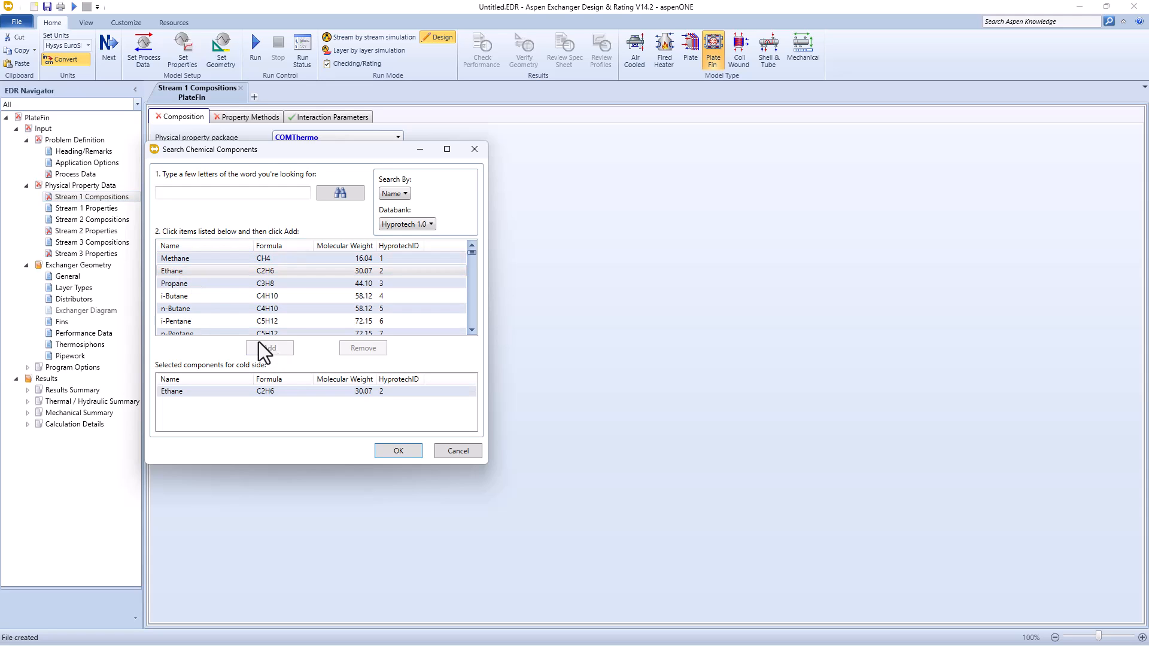
{"action": "left_click", "coordinate": [182, 286]}
{"action": "left_click", "coordinate": [263, 347]}
{"action": "left_click", "coordinate": [173, 296]}
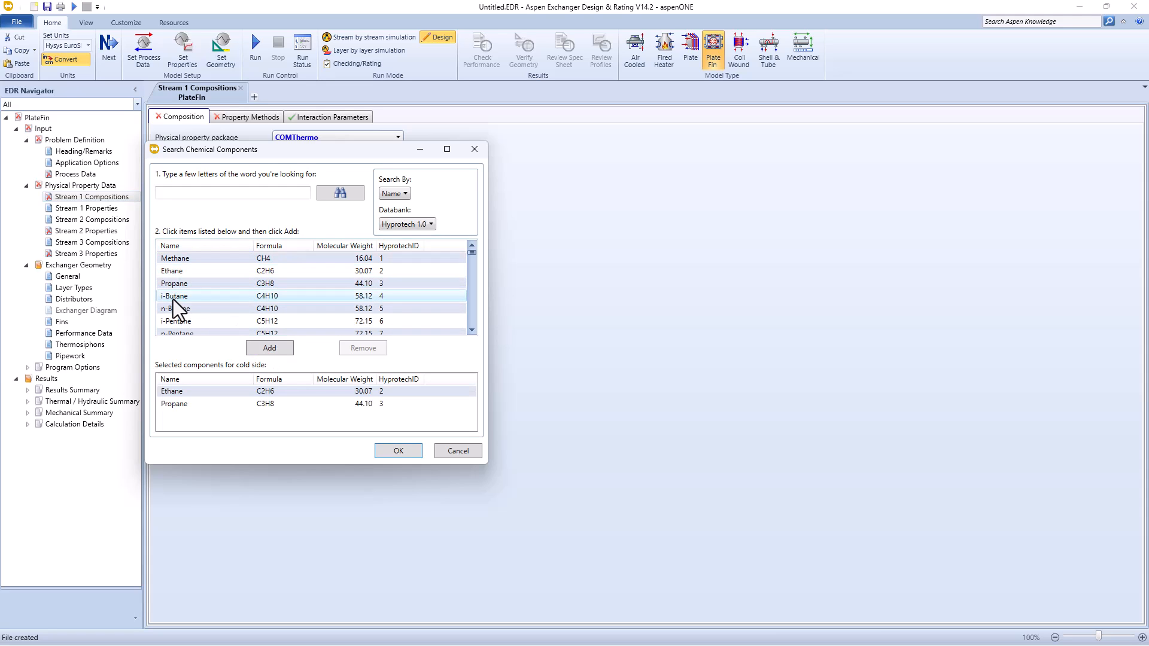
{"action": "left_click", "coordinate": [267, 346]}
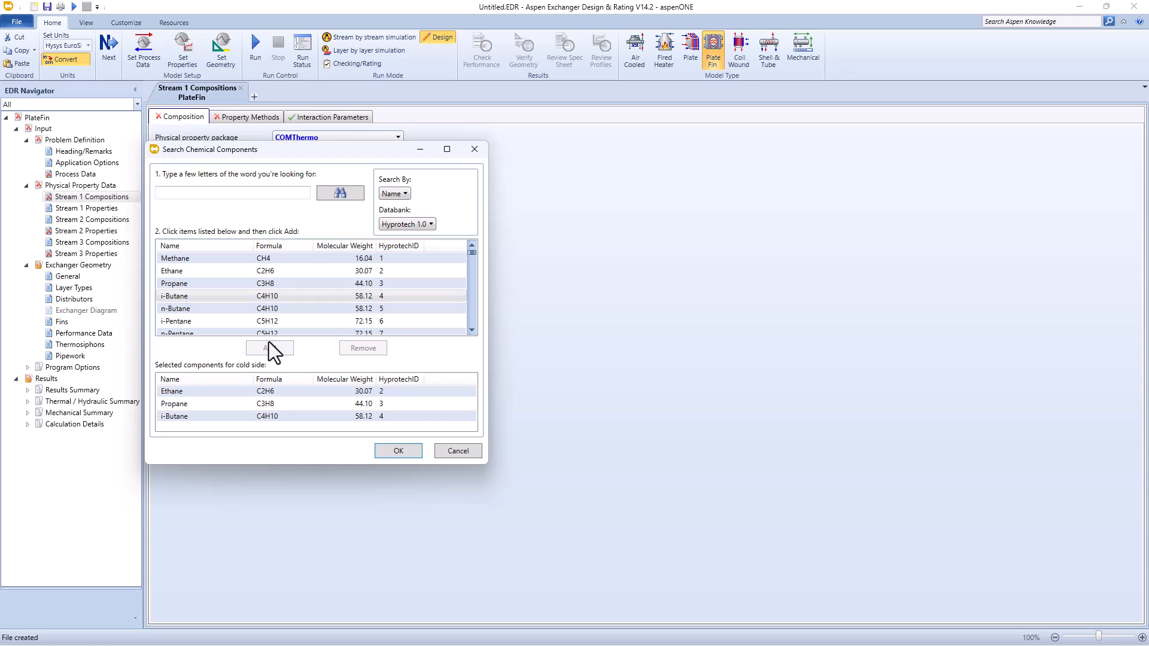
{"action": "left_click", "coordinate": [383, 451]}
- Enter Stream 1's composition as 74 Ethane, 13 Propane and 13 i-Butane, and choose Peng Robinson as its property method
{"action": "left_click", "coordinate": [298, 199]}
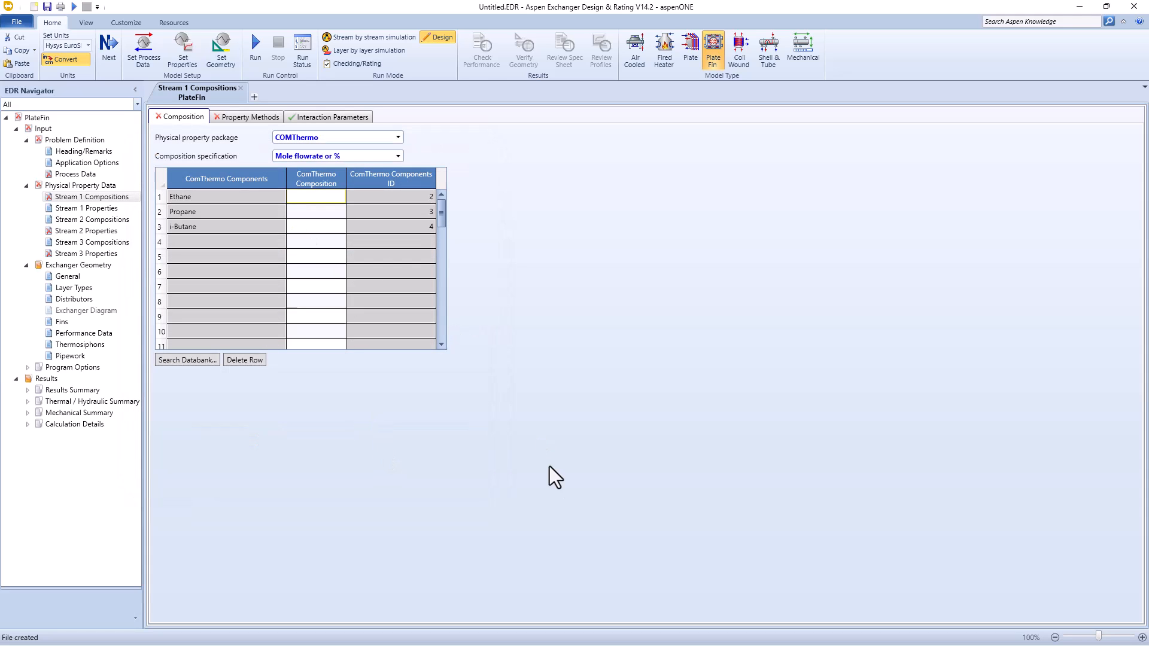
{"action": "type", "text": "74"}
{"action": "key", "text": "Return"}
{"action": "type", "text": "13"}
{"action": "key", "text": "Return"}
{"action": "type", "text": "13"}
{"action": "key", "text": "Return"}
{"action": "left_click", "coordinate": [247, 119]}
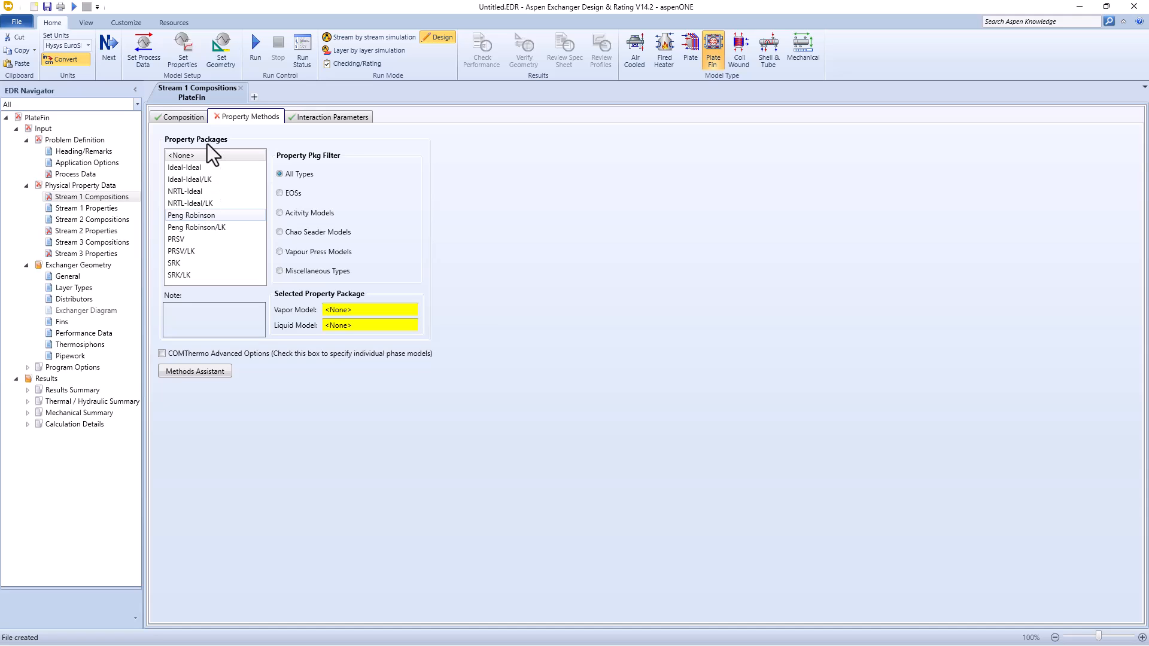
{"action": "left_click", "coordinate": [177, 117]}
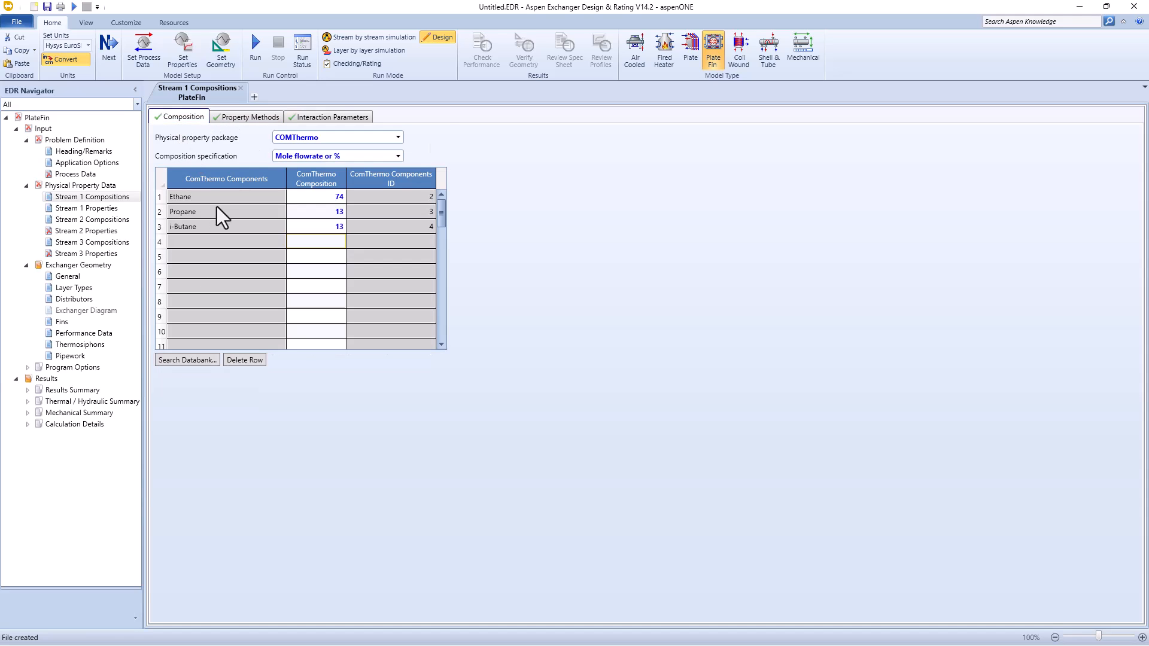
- Check Stream 2's mole fractions in Picture.png and set its composition to the COMThermo package with Mole flowrate or %
{"action": "left_click", "coordinate": [95, 223]}
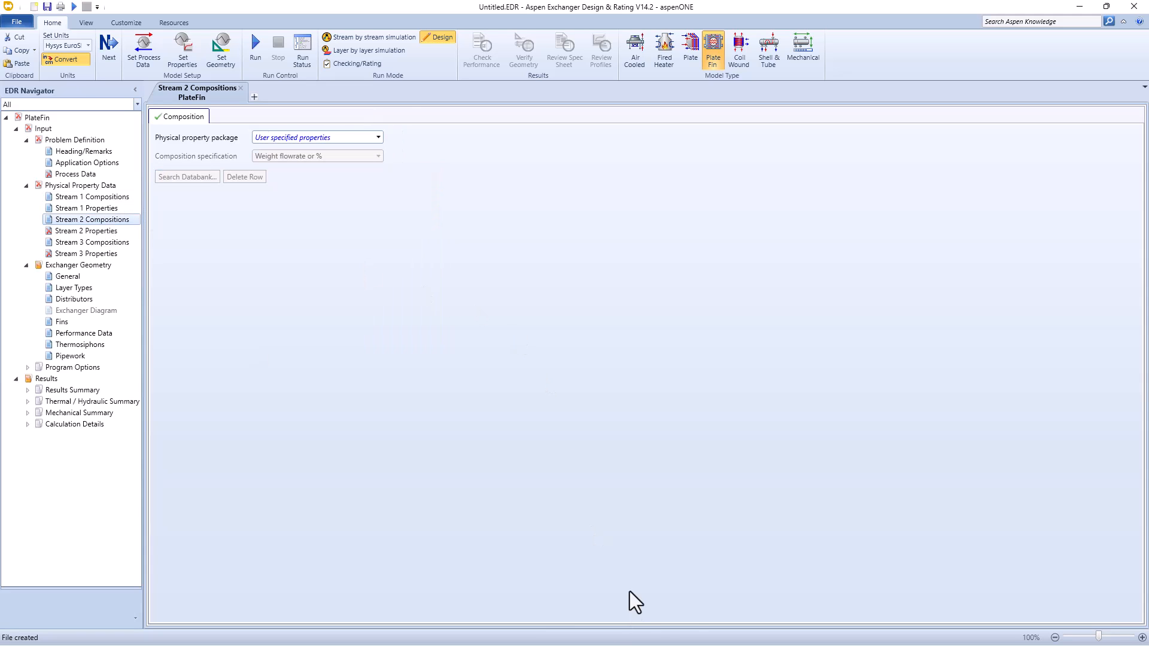
{"action": "key", "text": "super"}
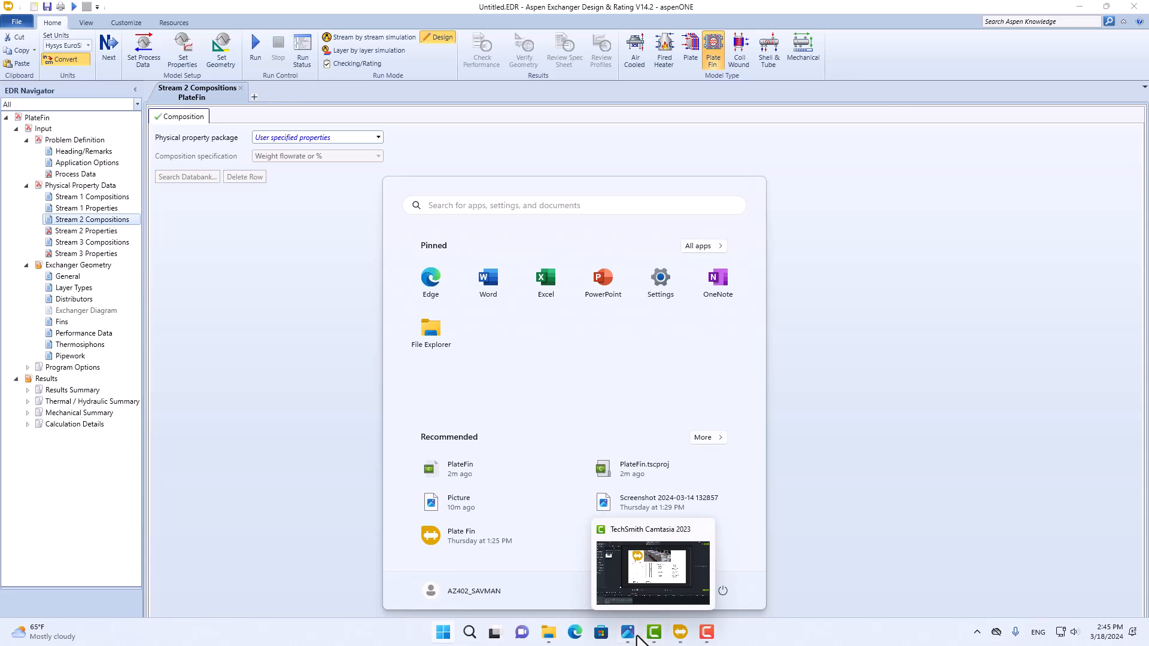
{"action": "left_click", "coordinate": [628, 633]}
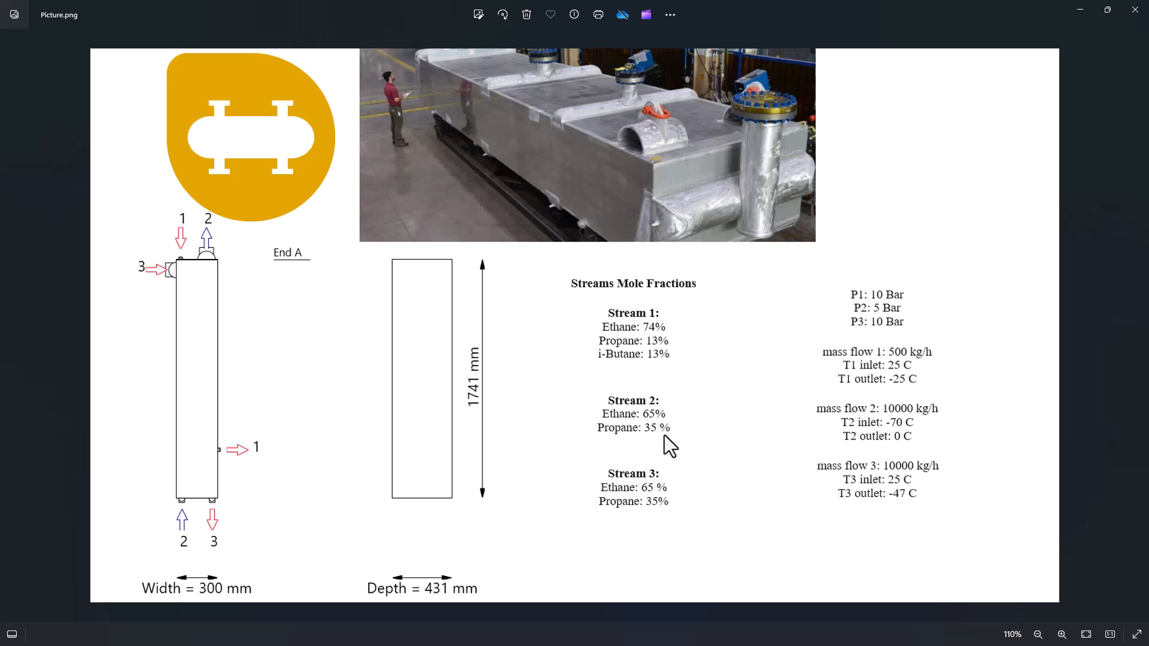
{"action": "key", "text": "super"}
{"action": "left_click", "coordinate": [683, 635]}
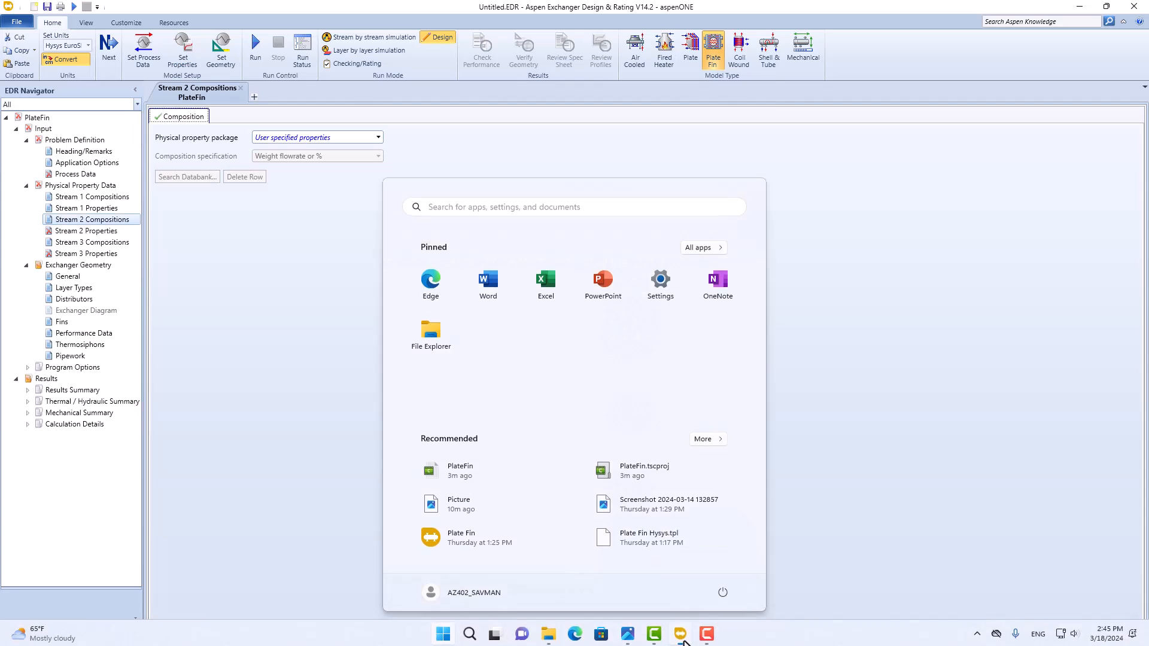
{"action": "left_click", "coordinate": [296, 136]}
{"action": "left_click", "coordinate": [285, 163]}
{"action": "left_click", "coordinate": [296, 159]}
{"action": "left_click", "coordinate": [299, 172]}
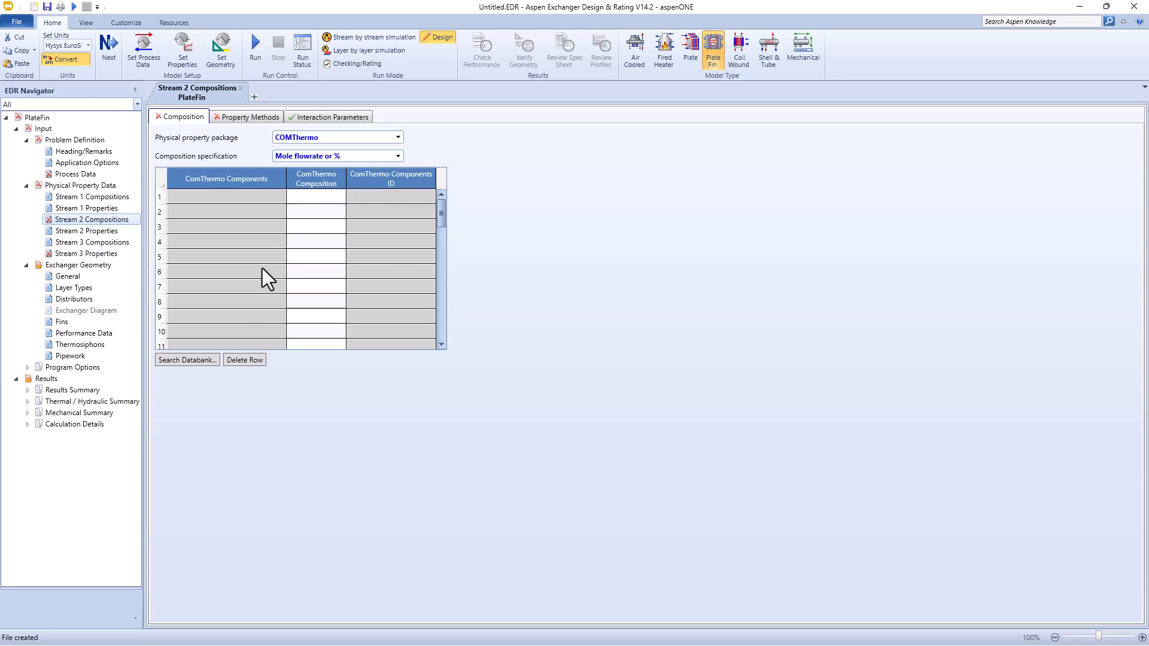
- Add Ethane and Propane from the databank to Stream 2's components
{"action": "left_click", "coordinate": [195, 360]}
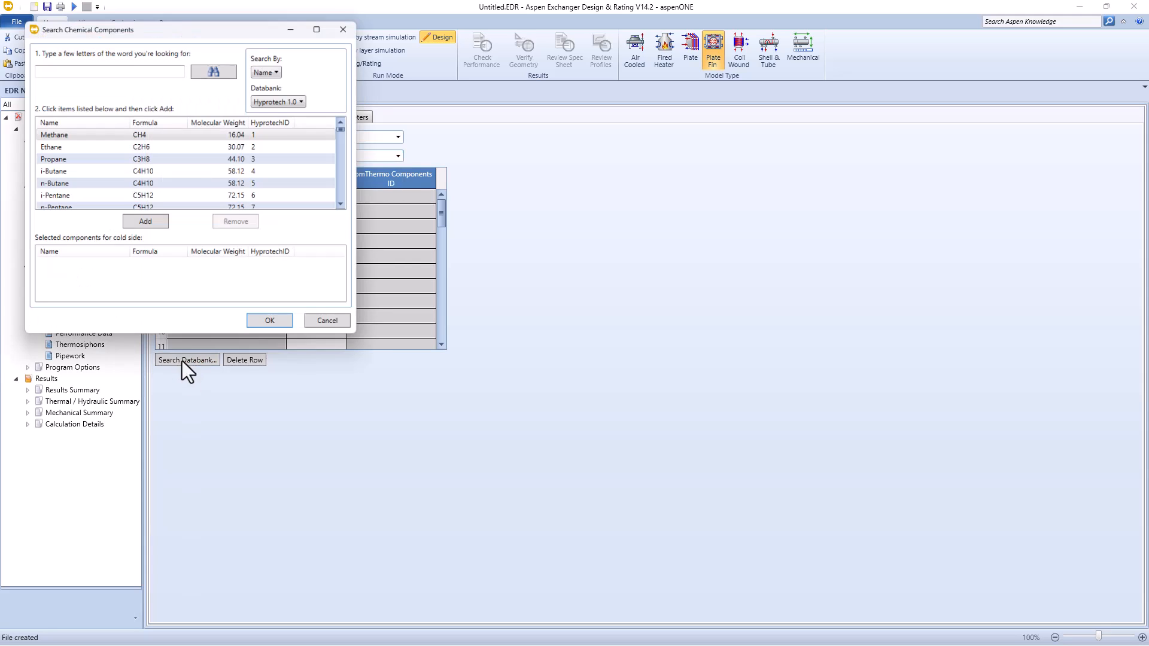
{"action": "left_click", "coordinate": [59, 142]}
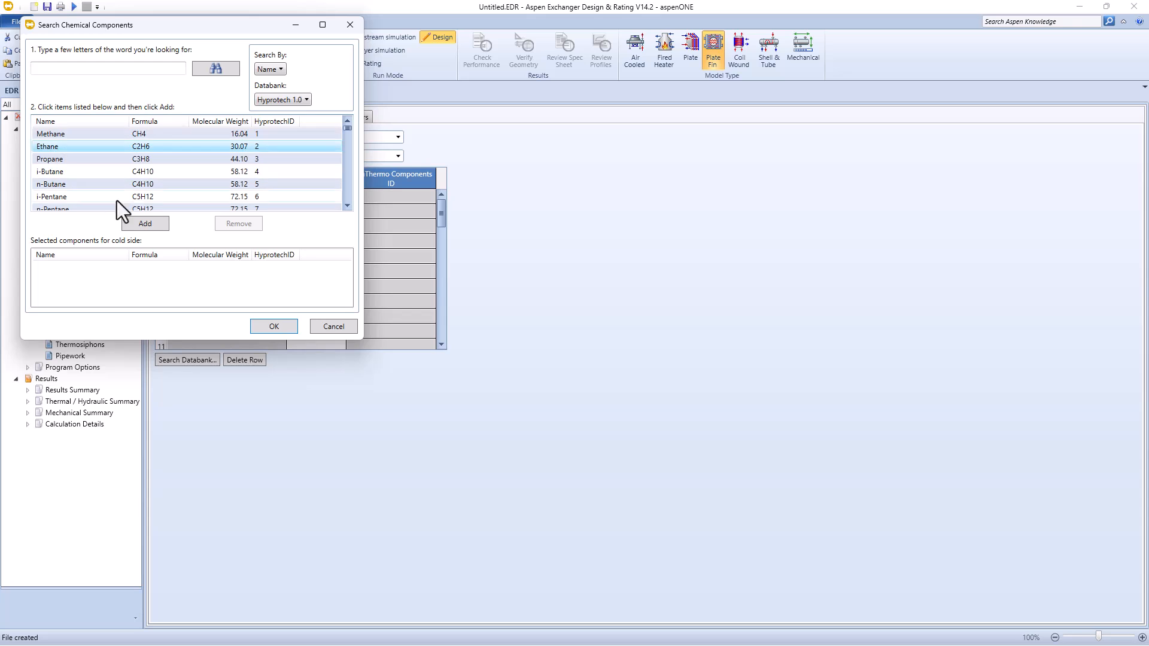
{"action": "left_click", "coordinate": [145, 223]}
{"action": "left_click", "coordinate": [47, 163]}
{"action": "left_click", "coordinate": [138, 219]}
{"action": "left_click", "coordinate": [270, 327]}
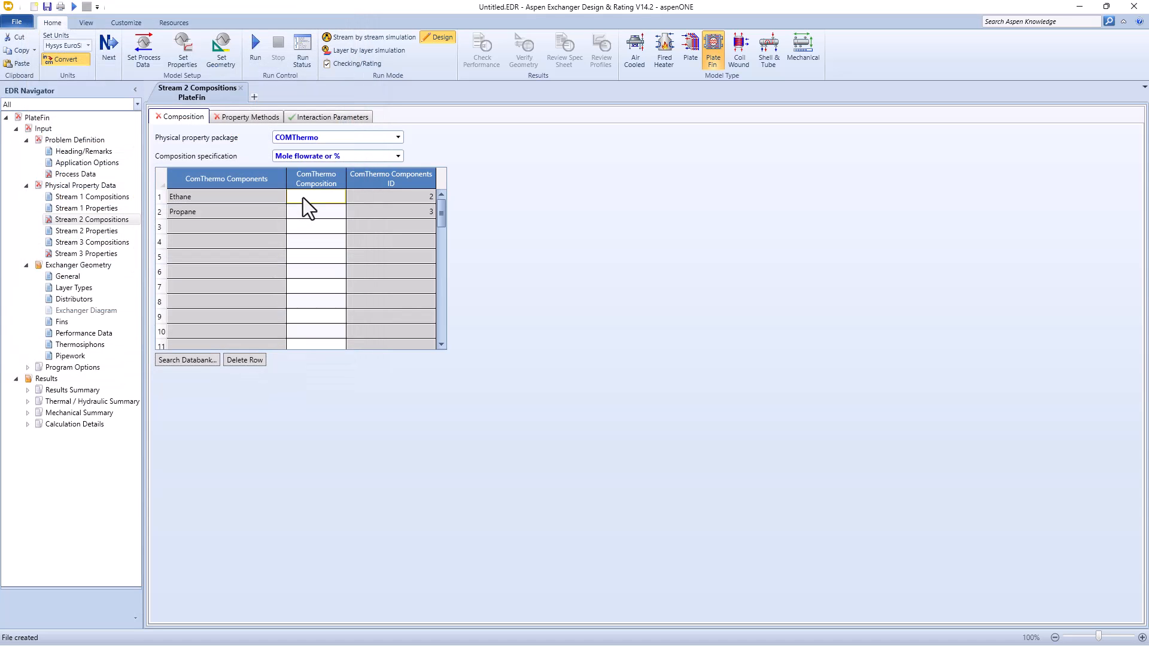
- Enter Stream 2's composition as 65 Ethane and 35 Propane, and choose Peng Robinson as its property method
{"action": "type", "text": "65"}
{"action": "key", "text": "Return"}
{"action": "type", "text": "35"}
{"action": "key", "text": "Return"}
{"action": "left_click", "coordinate": [231, 117]}
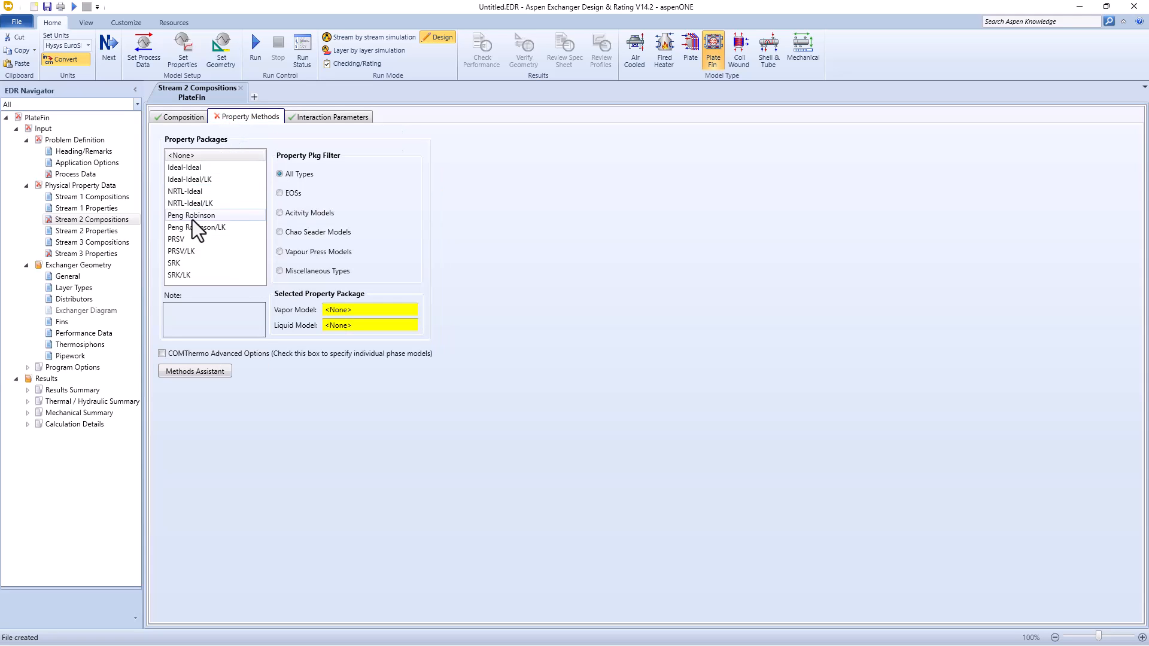
{"action": "left_click", "coordinate": [173, 120]}
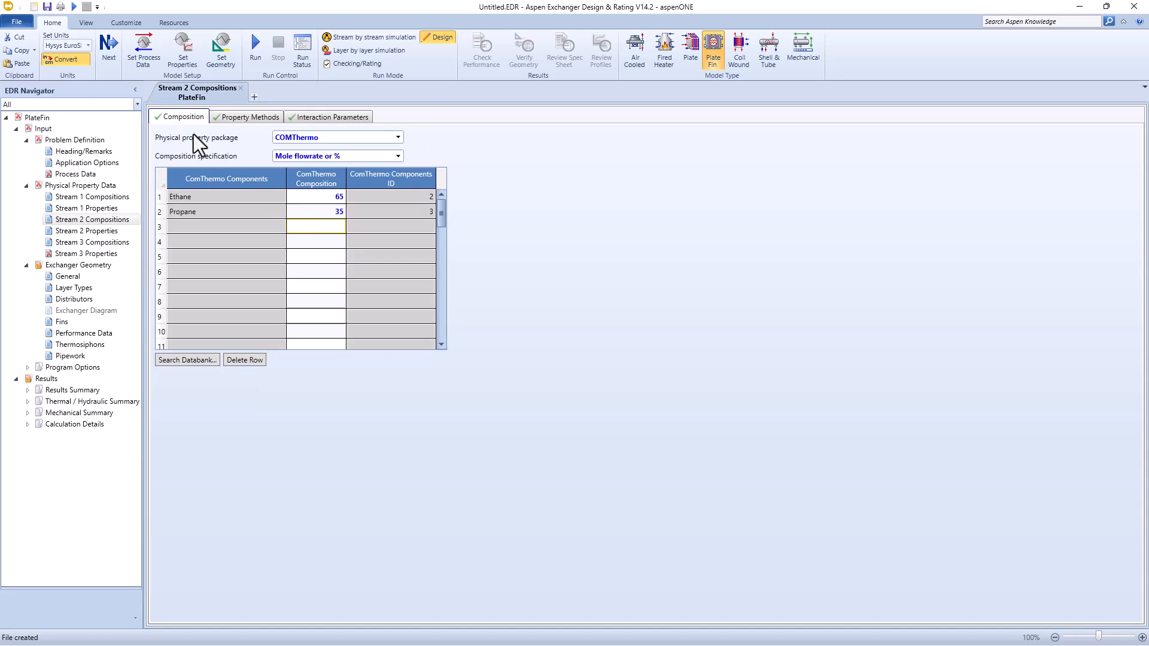
- Set Stream 3's composition to the COMThermo property package with Mole flowrate or % as the specification
{"action": "left_click", "coordinate": [80, 244]}
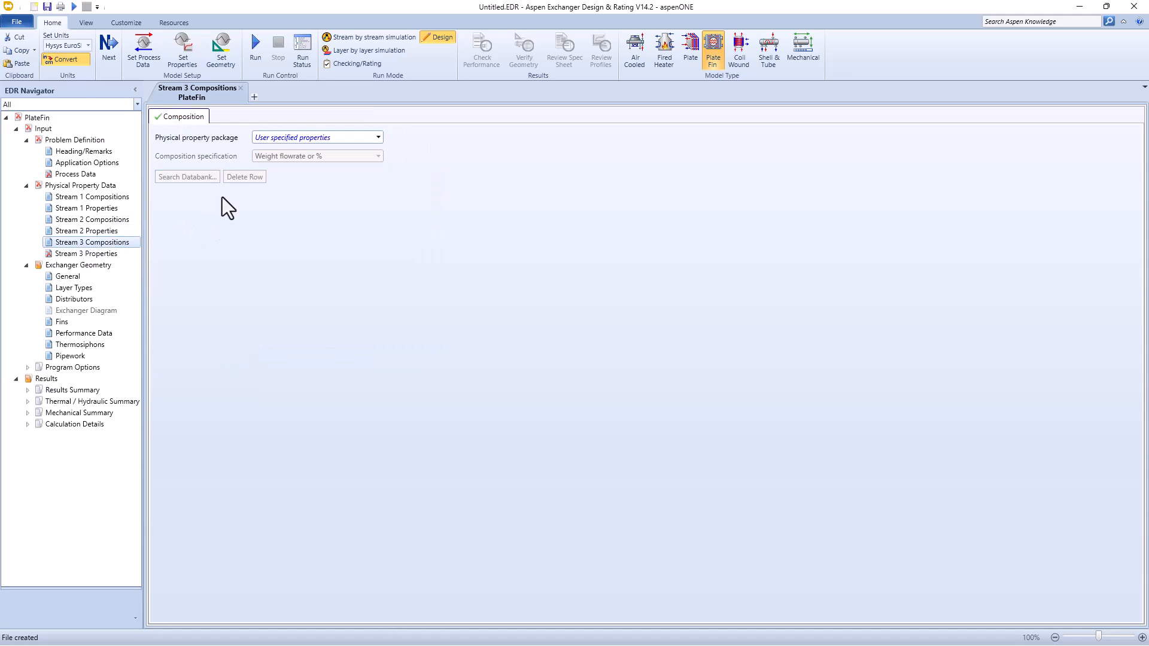
{"action": "left_click", "coordinate": [281, 137]}
{"action": "left_click", "coordinate": [285, 165]}
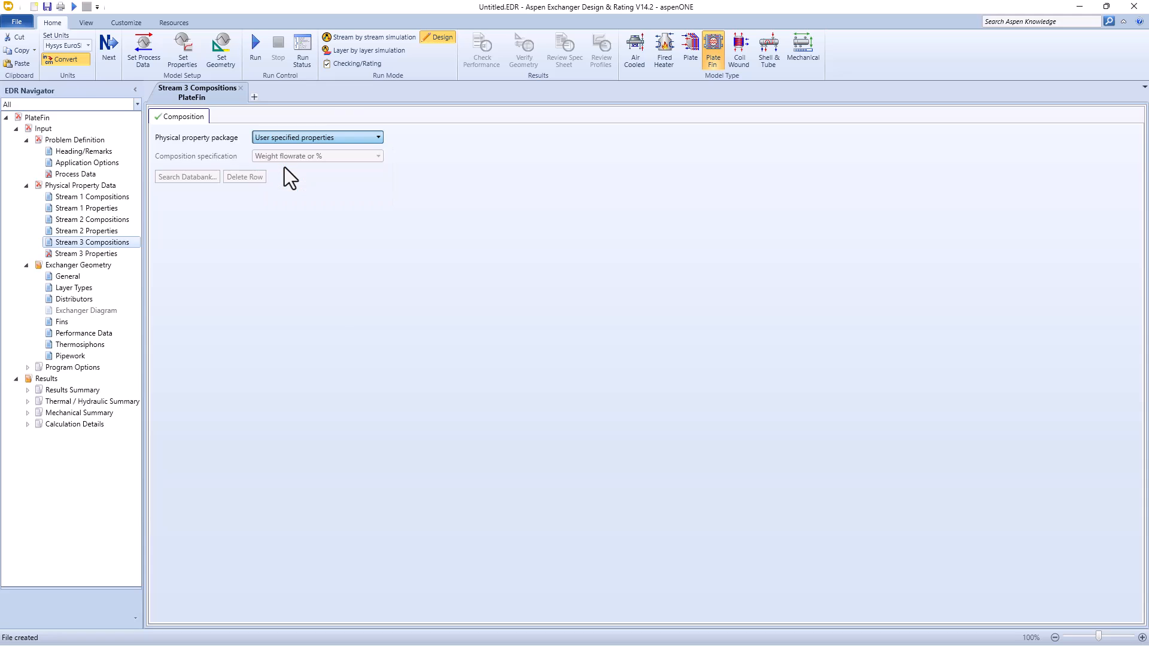
{"action": "left_click", "coordinate": [282, 158]}
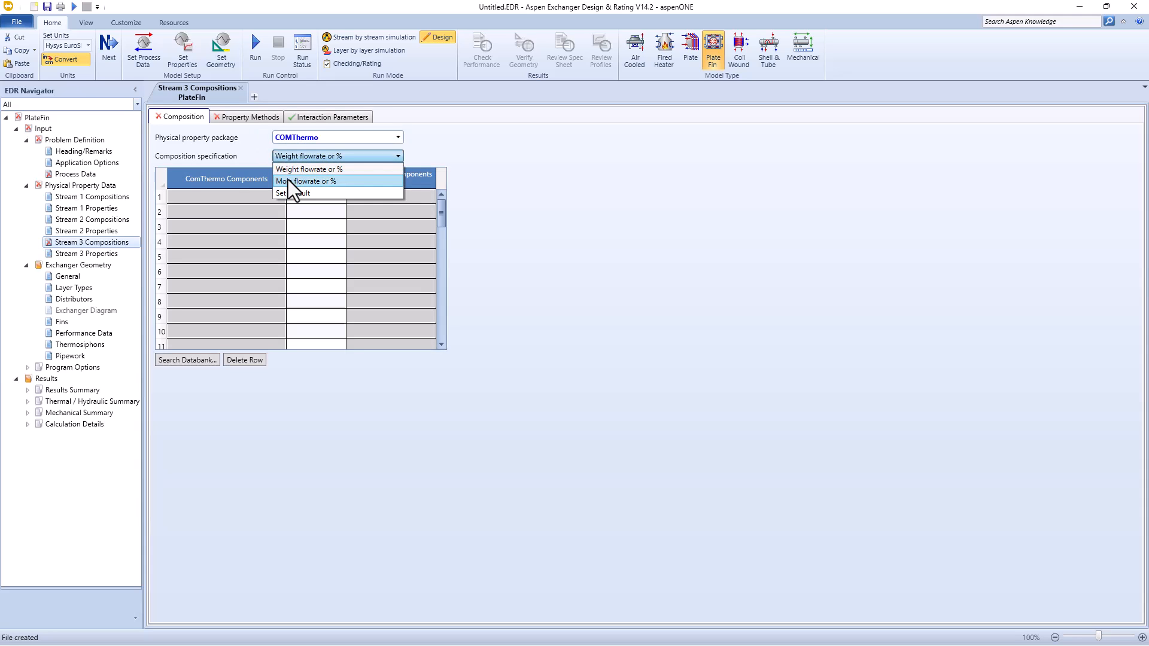
{"action": "left_click", "coordinate": [289, 180]}
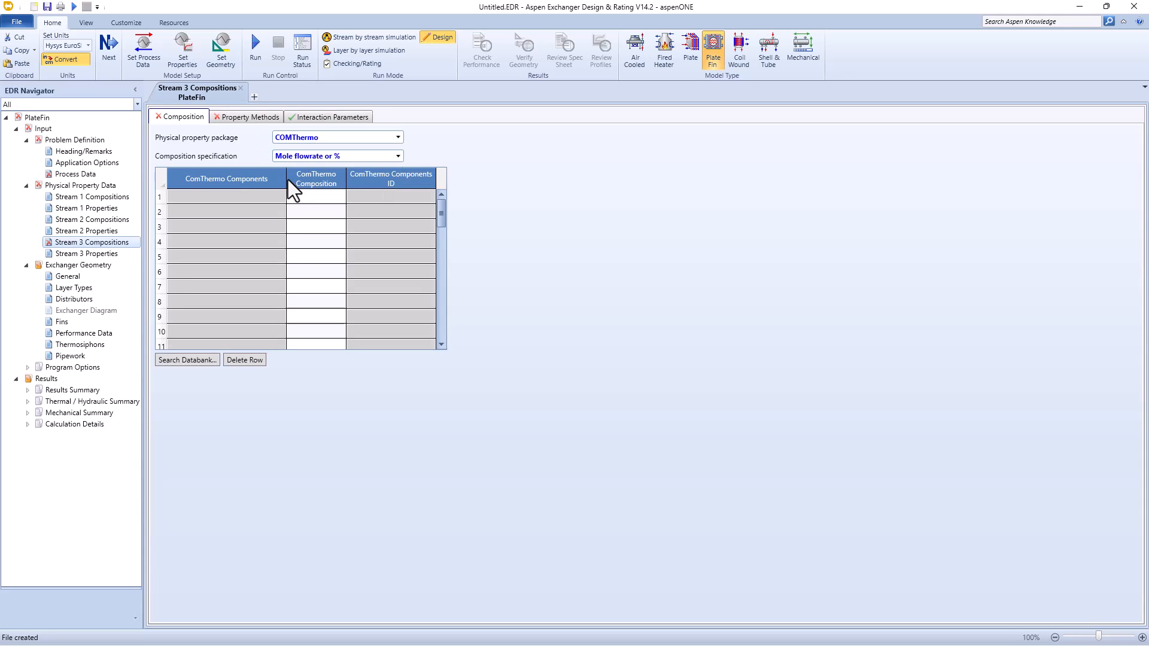
- Add Ethane and Propane from the databank to Stream 3's components
{"action": "left_click", "coordinate": [200, 358]}
{"action": "left_click", "coordinate": [70, 167]}
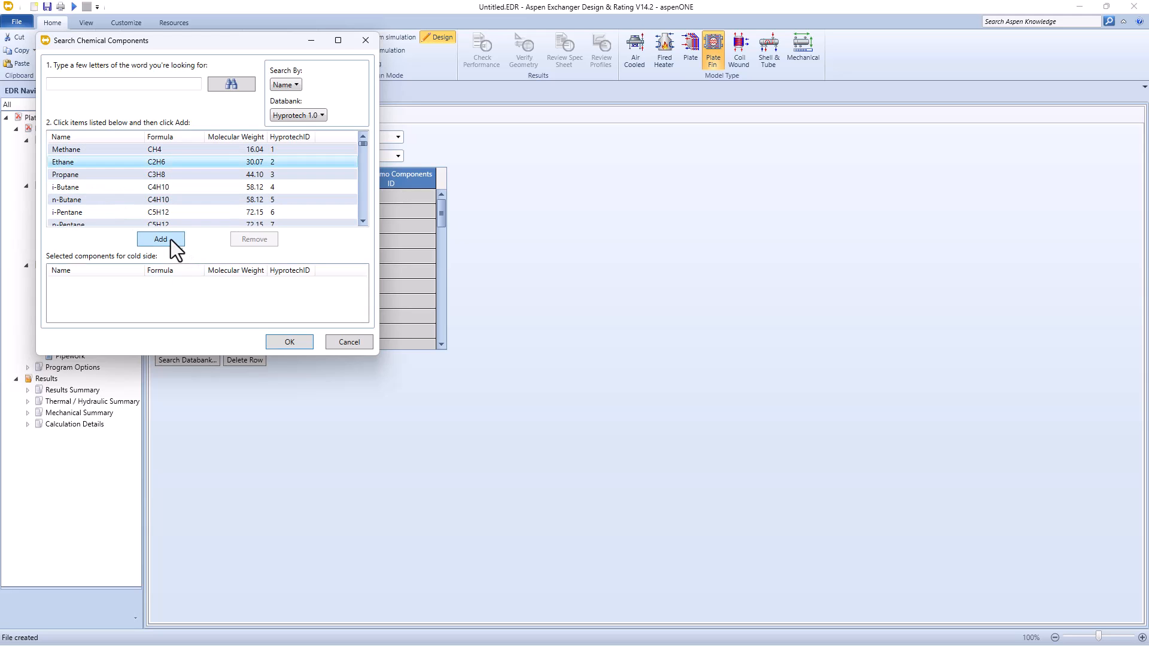
{"action": "left_click", "coordinate": [160, 238]}
{"action": "left_click", "coordinate": [88, 177]}
{"action": "left_click", "coordinate": [160, 238]}
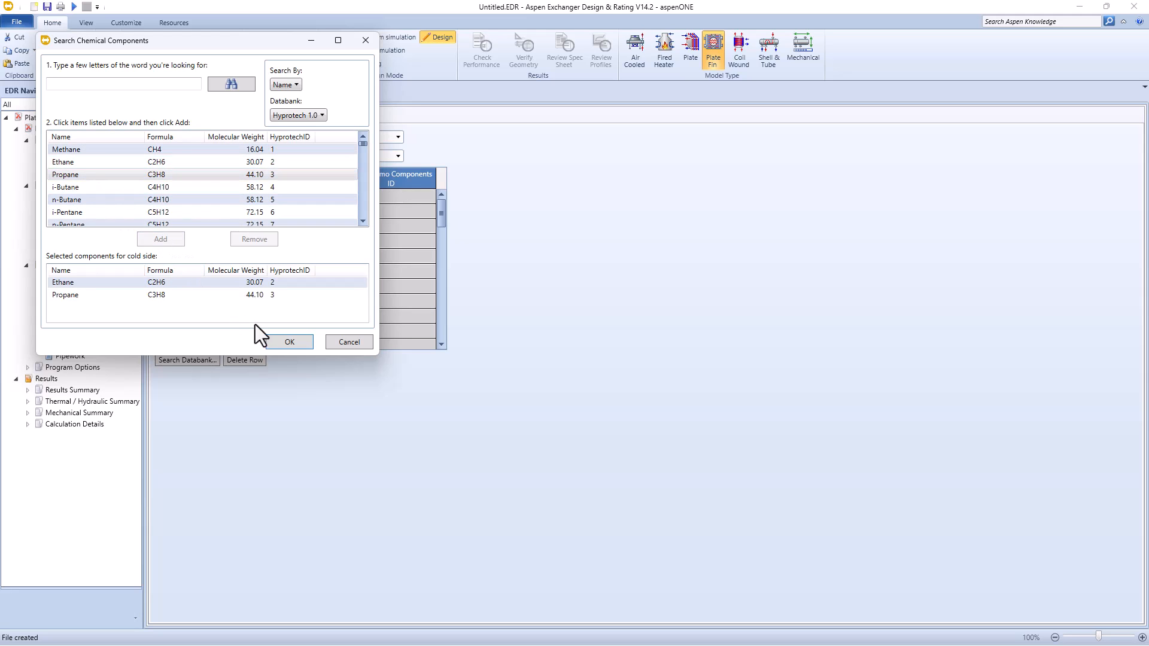
{"action": "left_click", "coordinate": [284, 344]}
- Enter Stream 3's composition as 65 Ethane and 35 Propane, and choose Peng Robinson as its property method
{"action": "left_click", "coordinate": [311, 199]}
{"action": "type", "text": "65"}
{"action": "key", "text": "Return"}
{"action": "type", "text": "35"}
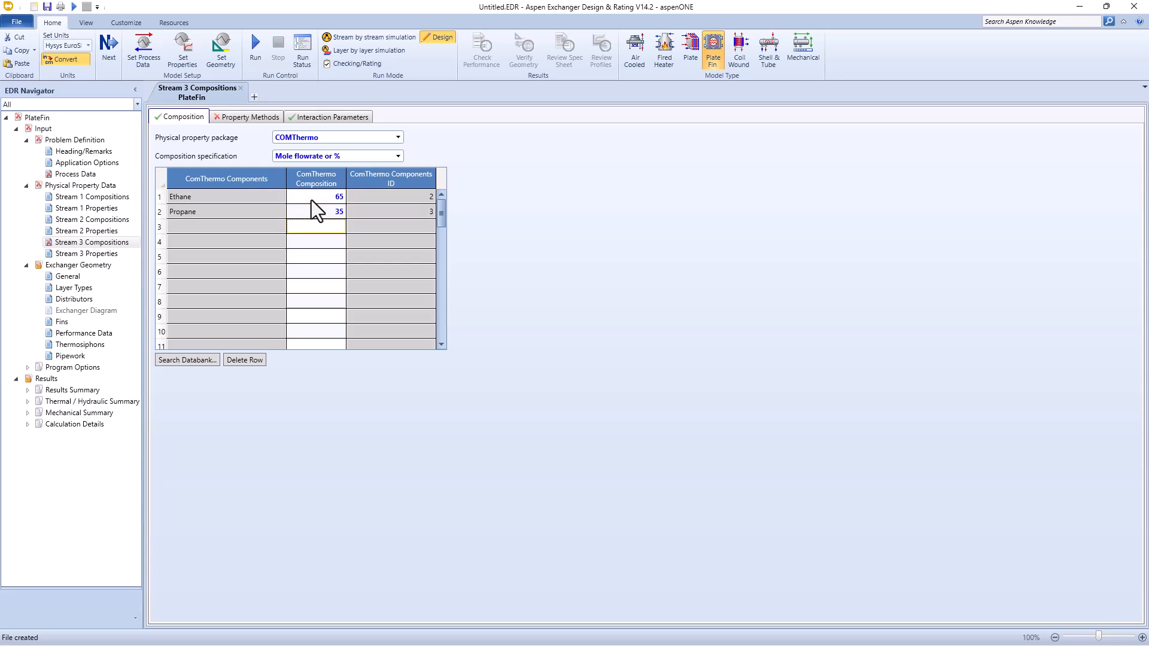
{"action": "left_click", "coordinate": [234, 113]}
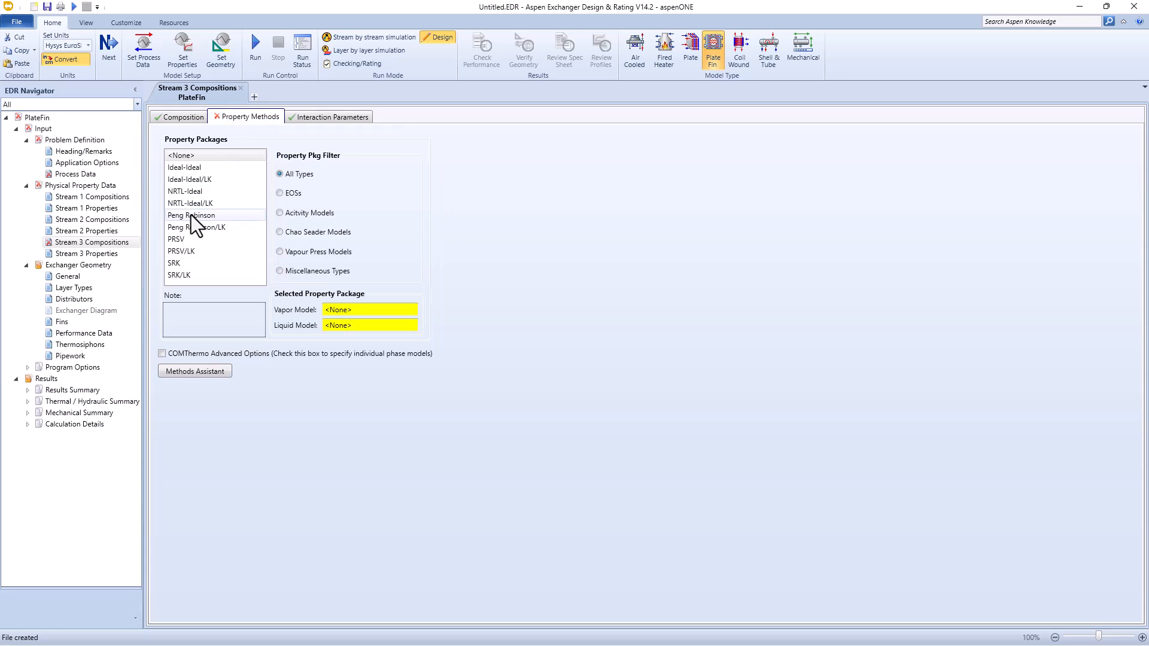
{"action": "left_click", "coordinate": [178, 121]}
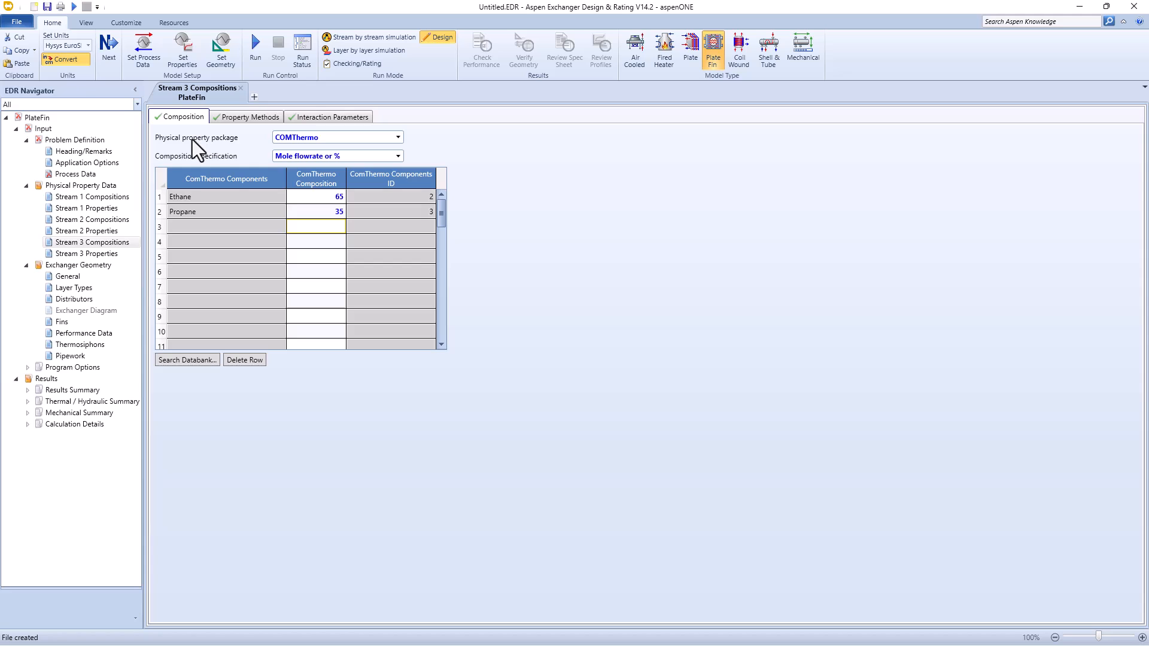
- Check the mass flows in Picture.png and set the process data's total mass flow rates to 500, 10000 and 10000 kg/h for Streams 1 to 3
{"action": "left_click", "coordinate": [59, 174]}
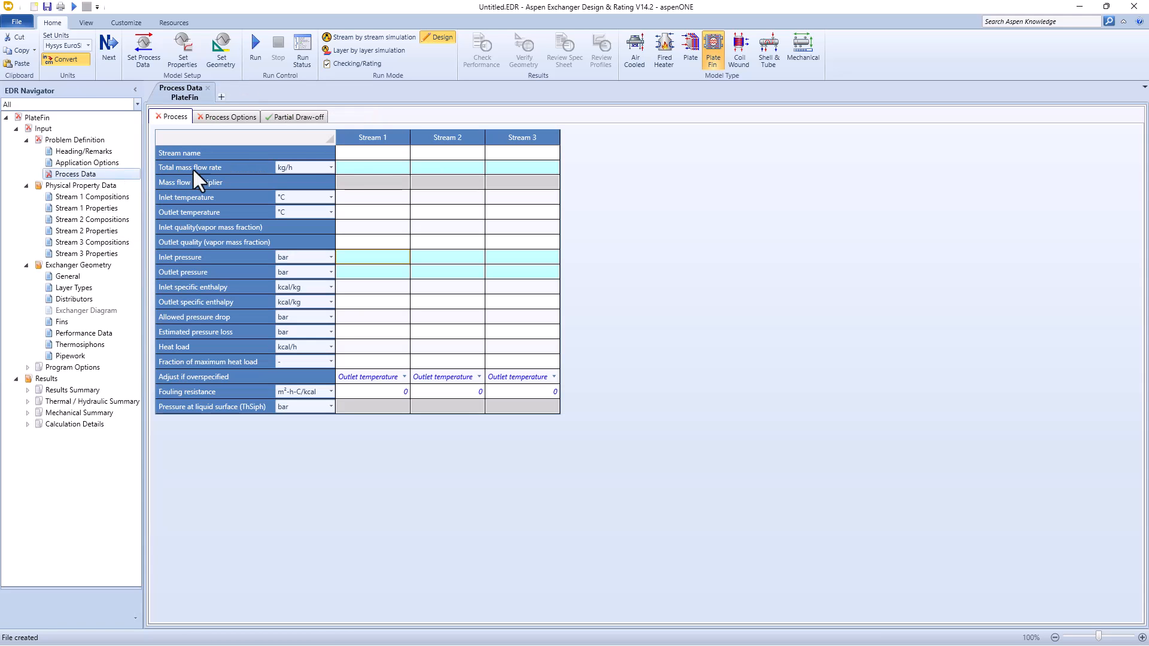
{"action": "left_click", "coordinate": [367, 168]}
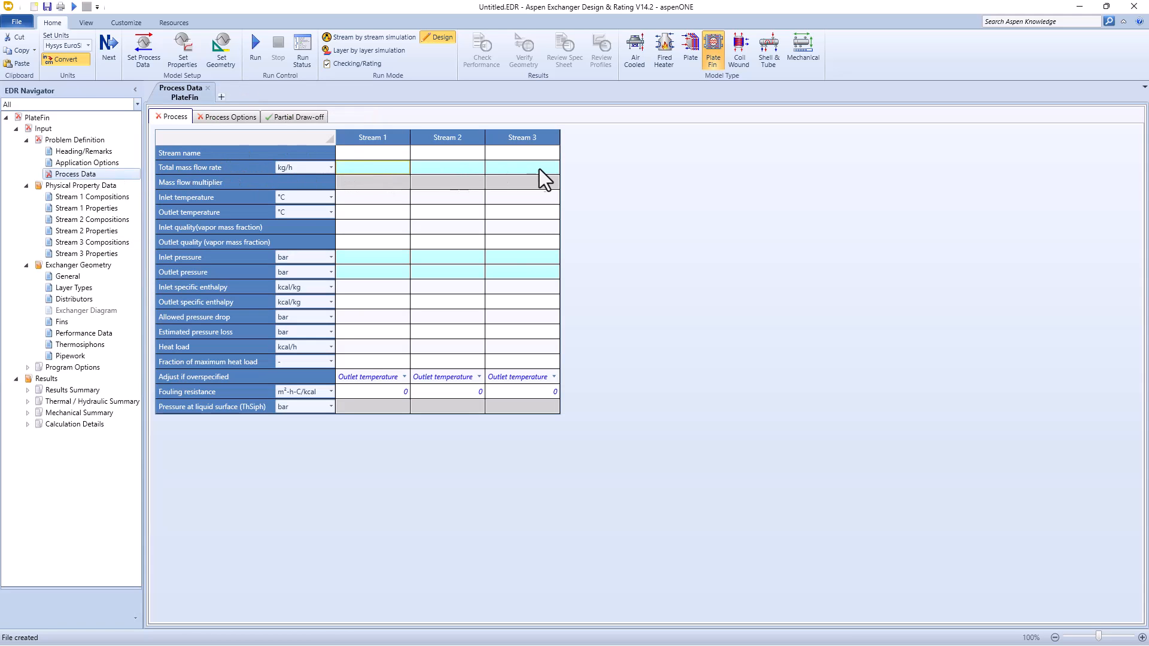
{"action": "key", "text": "super"}
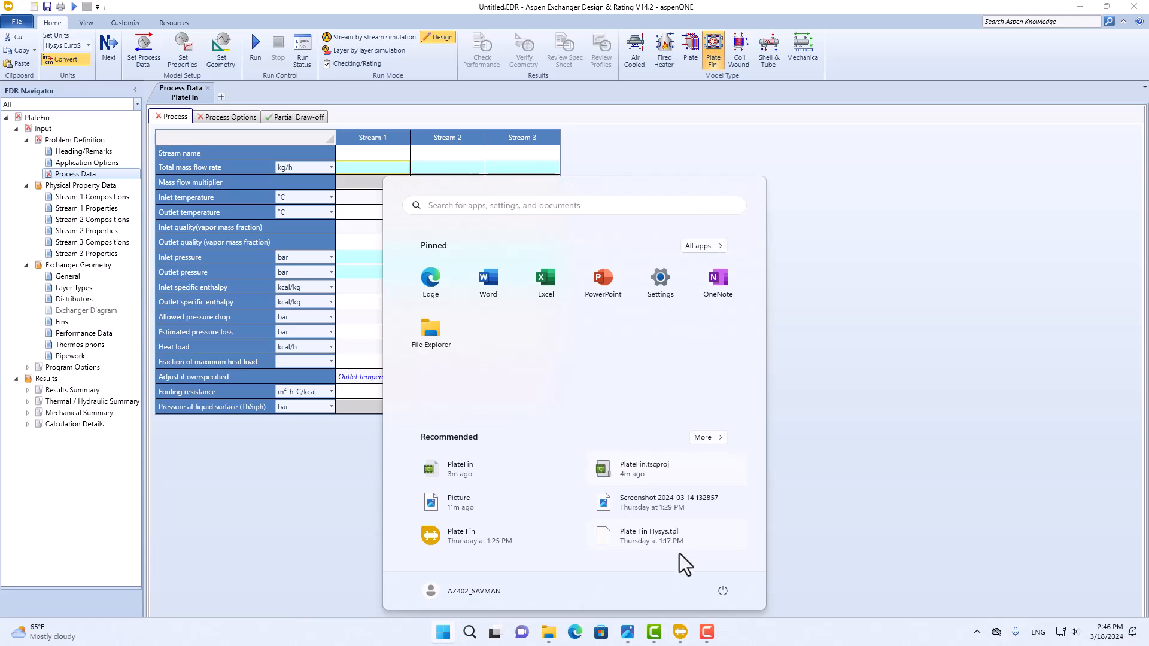
{"action": "left_click", "coordinate": [637, 633]}
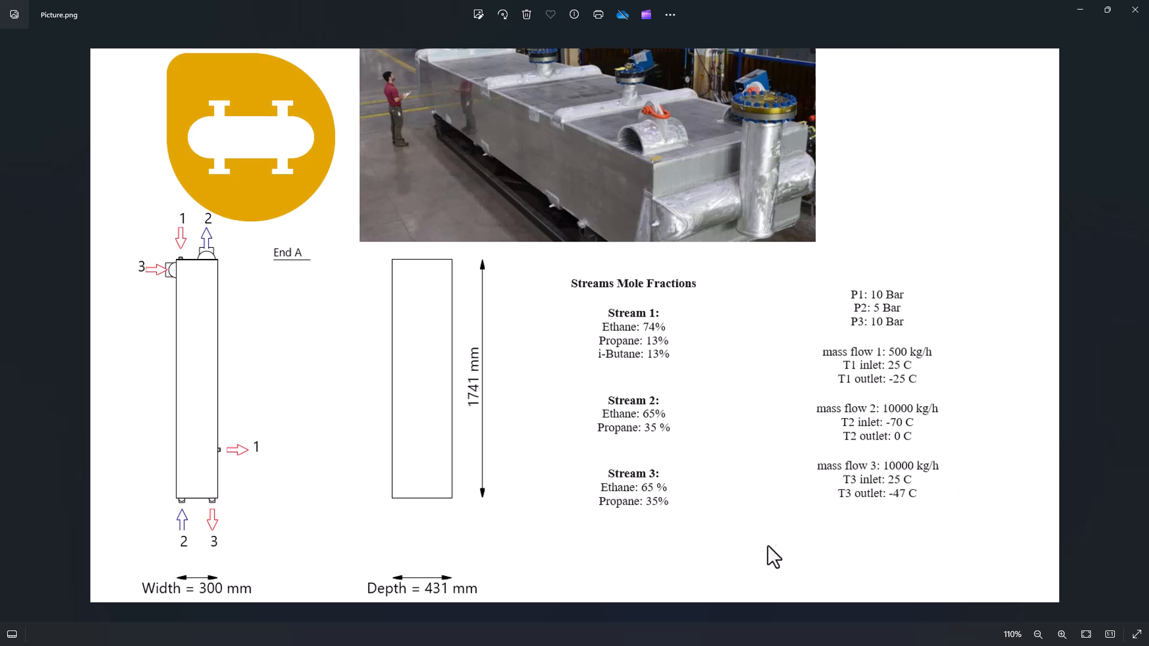
{"action": "key", "text": "super"}
{"action": "left_click", "coordinate": [679, 632]}
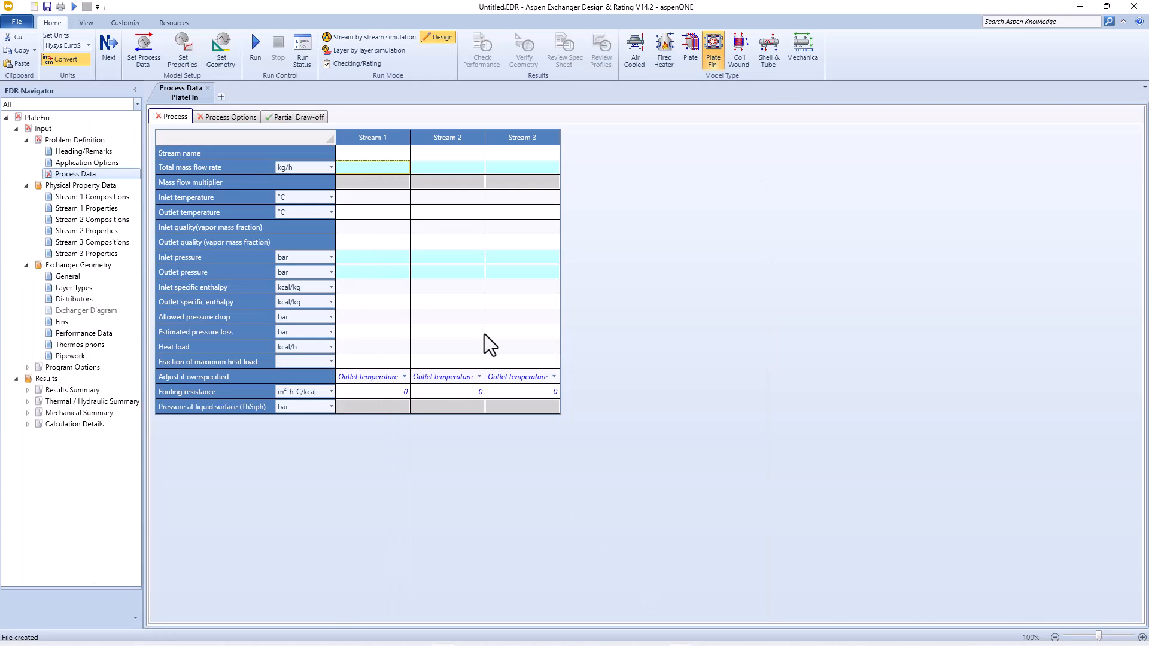
{"action": "type", "text": "500"}
{"action": "key", "text": "Tab"}
{"action": "type", "text": "10000"}
{"action": "left_click", "coordinate": [530, 164]}
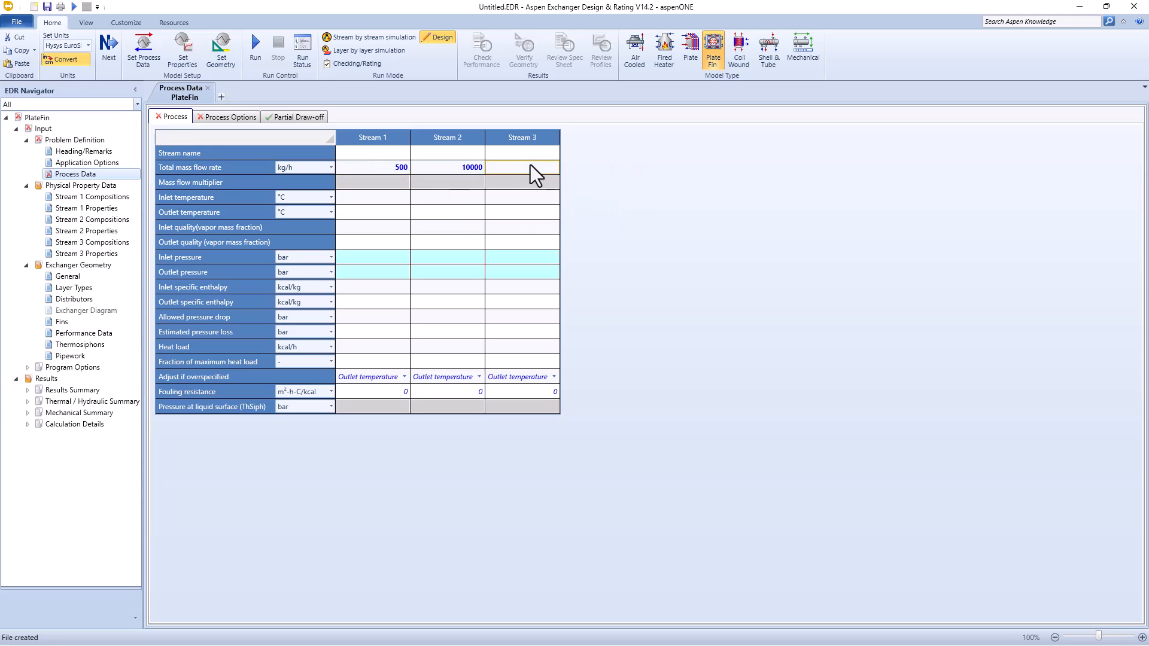
{"action": "type", "text": "10000"}
{"action": "key", "text": "Return"}
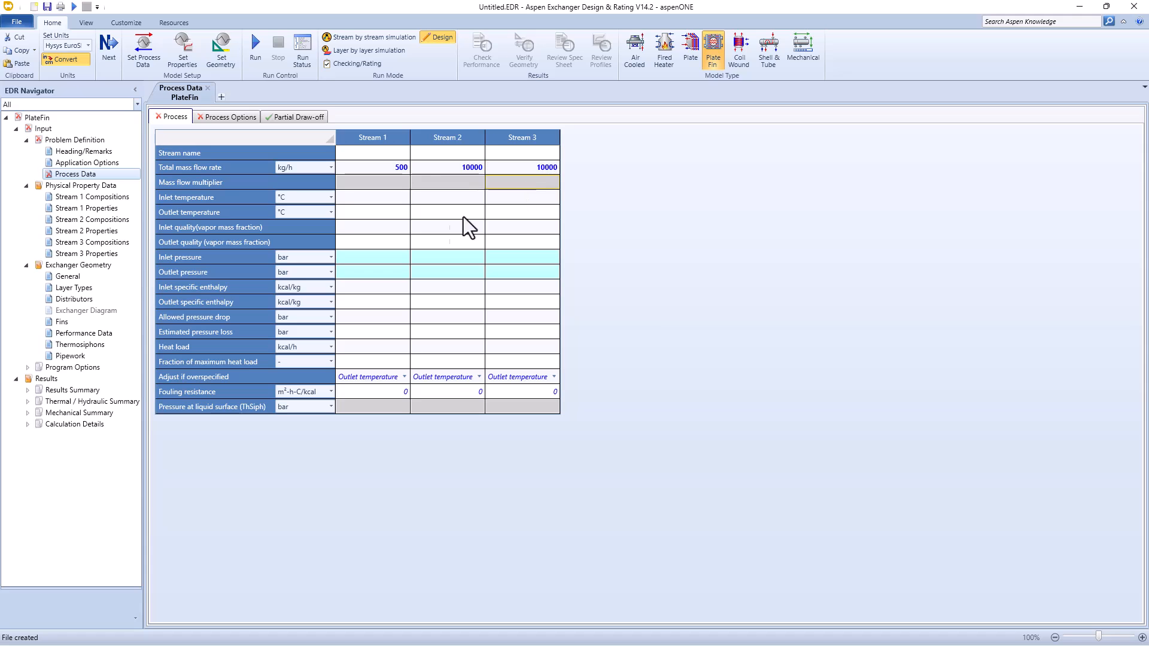
- Look up the pressures in Picture.png and set the inlet pressures of Streams 1, 2 and 3 to 10, 5 and 10 bar
{"action": "left_click", "coordinate": [355, 201]}
{"action": "left_click", "coordinate": [354, 251]}
{"action": "key", "text": "super"}
{"action": "mouse_move", "coordinate": [680, 640]}
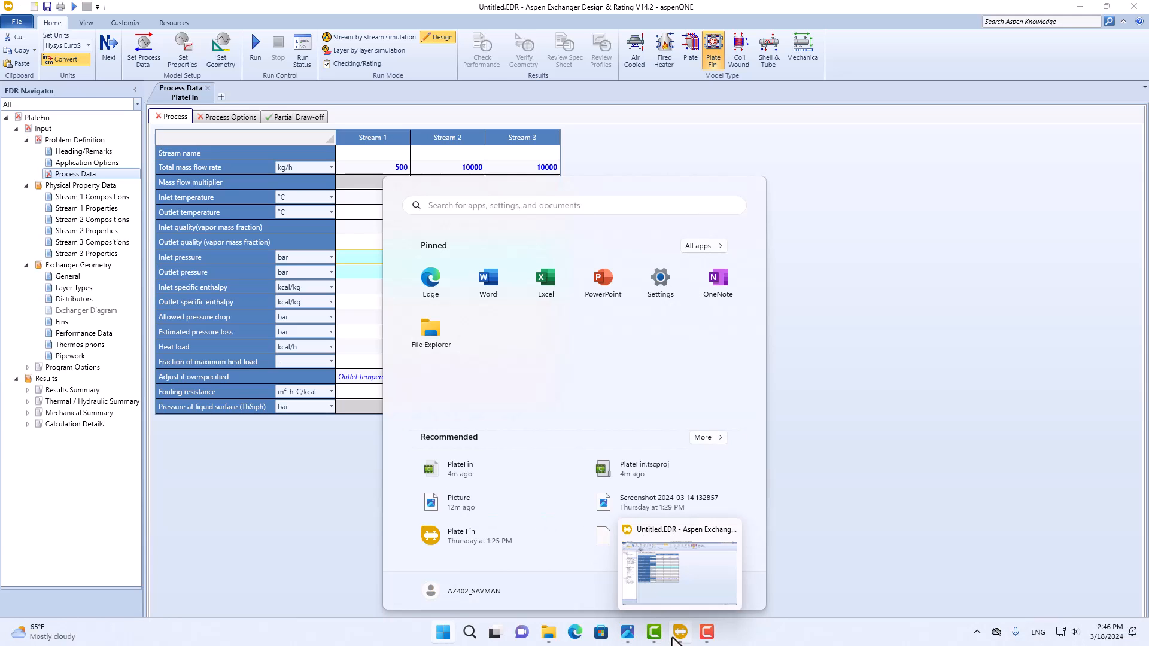
{"action": "left_click", "coordinate": [627, 633]}
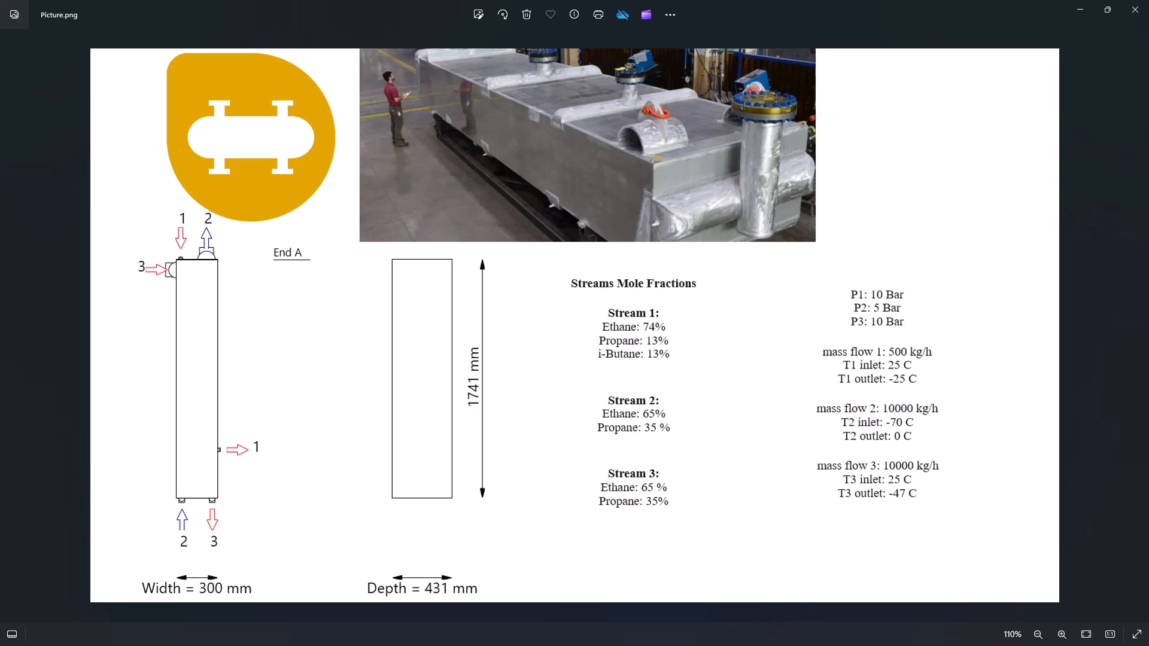
{"action": "key", "text": "super"}
{"action": "left_click", "coordinate": [683, 633]}
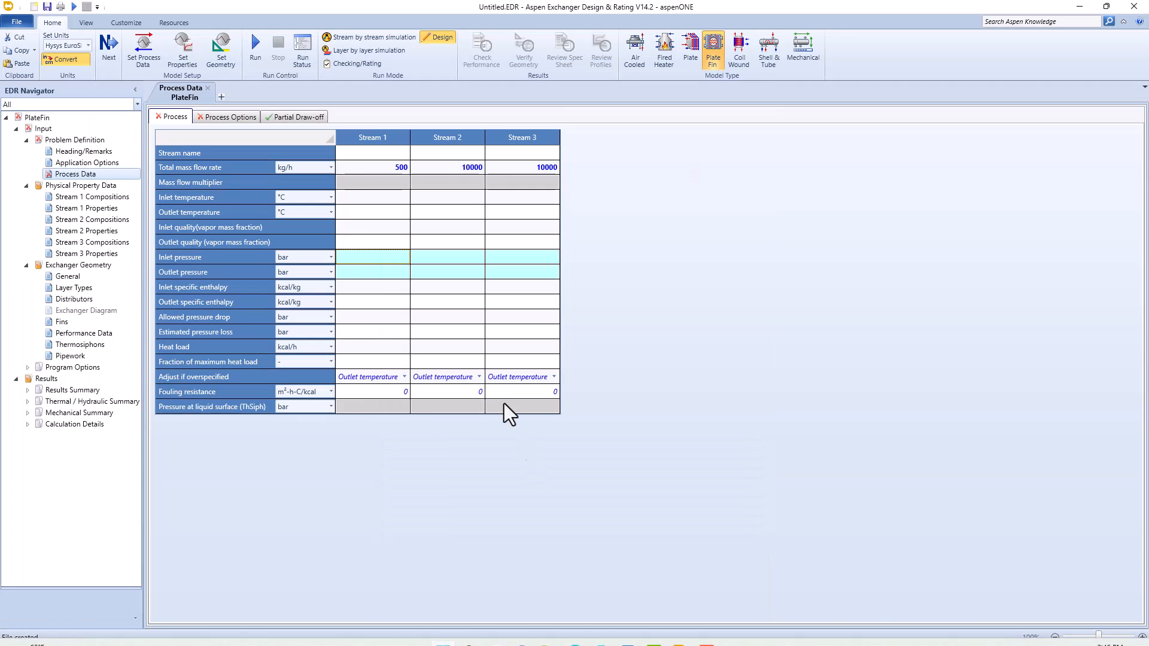
{"action": "type", "text": "10"}
{"action": "key", "text": "Tab"}
{"action": "type", "text": "5"}
{"action": "key", "text": "Tab"}
{"action": "type", "text": "10"}
{"action": "key", "text": "Return"}
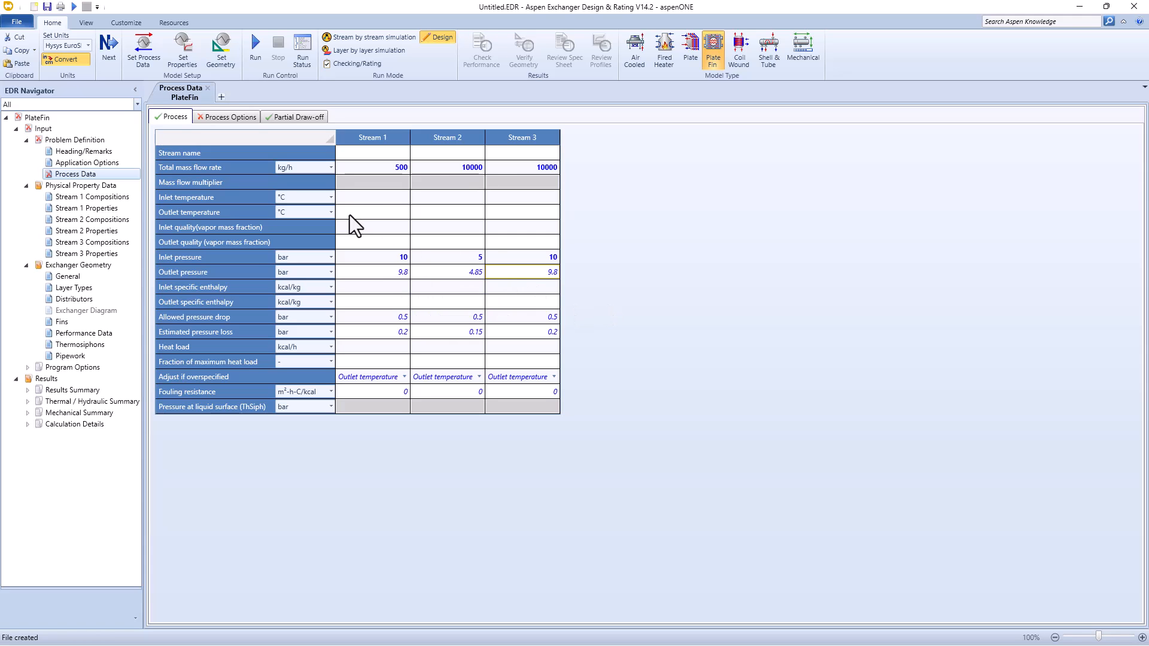
- Look up Stream 1's temperatures in Picture.png and set its inlet to 25 °C and its outlet to -25 °C
{"action": "left_click", "coordinate": [367, 200]}
{"action": "key", "text": "super"}
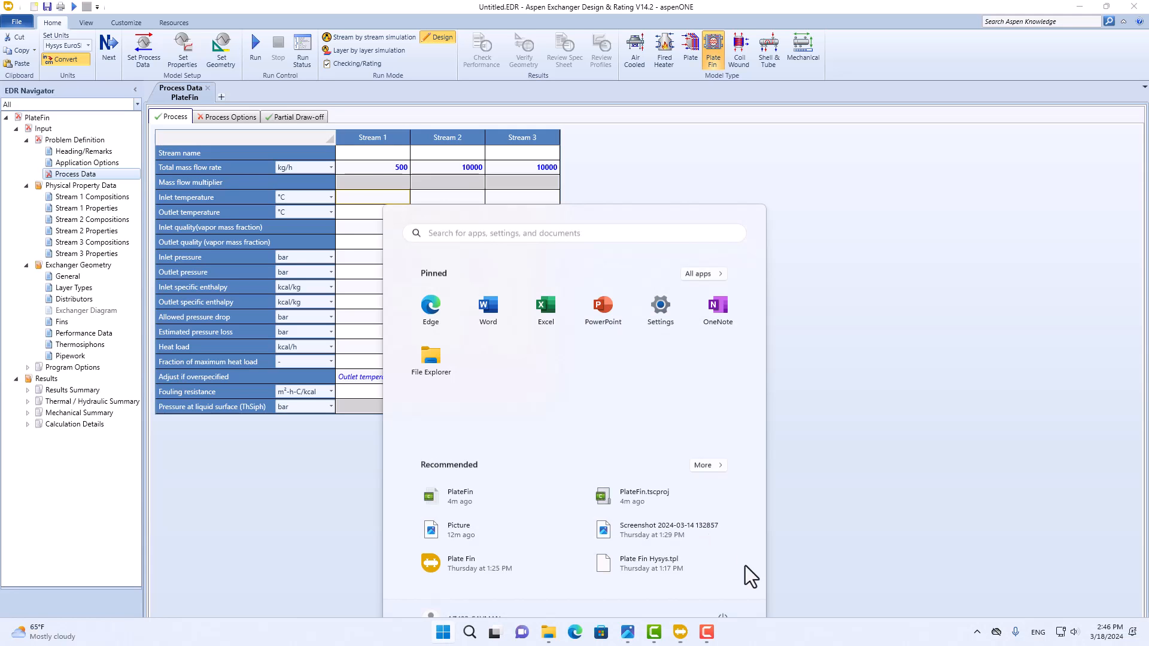
{"action": "left_click", "coordinate": [629, 640]}
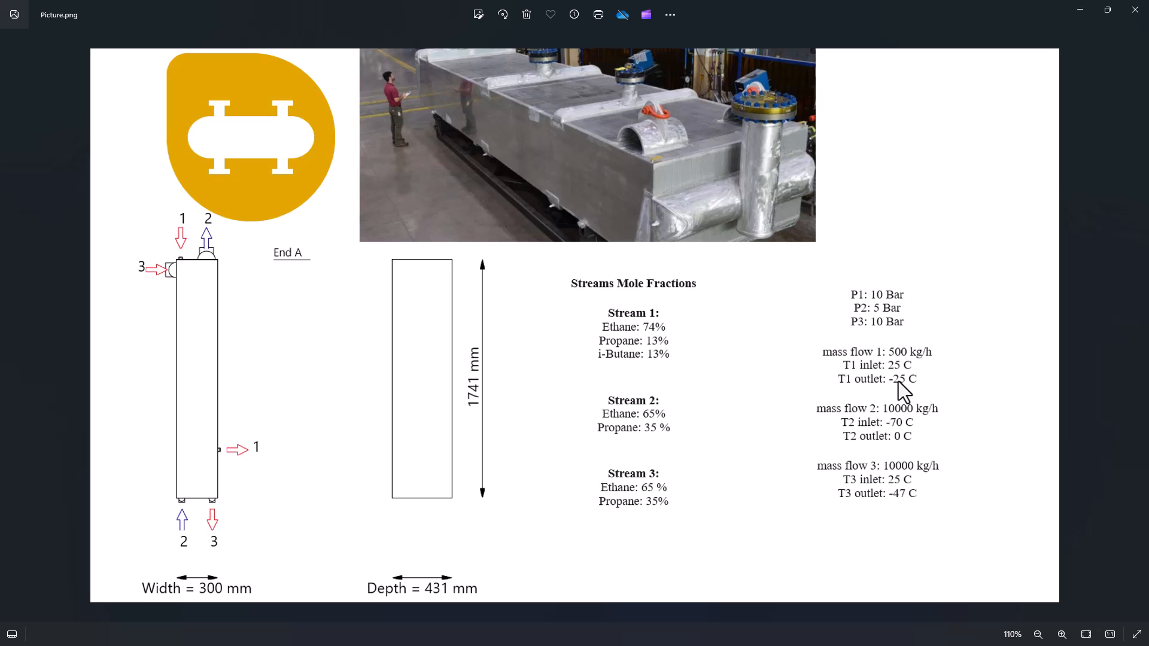
{"action": "key", "text": "super"}
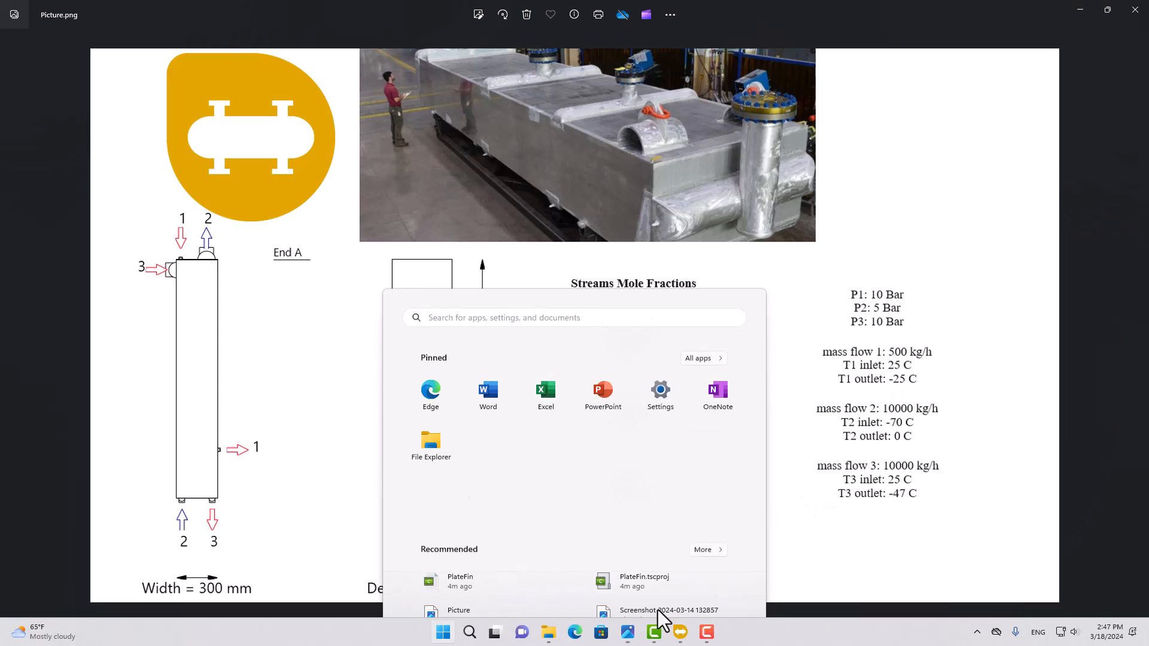
{"action": "left_click", "coordinate": [678, 635]}
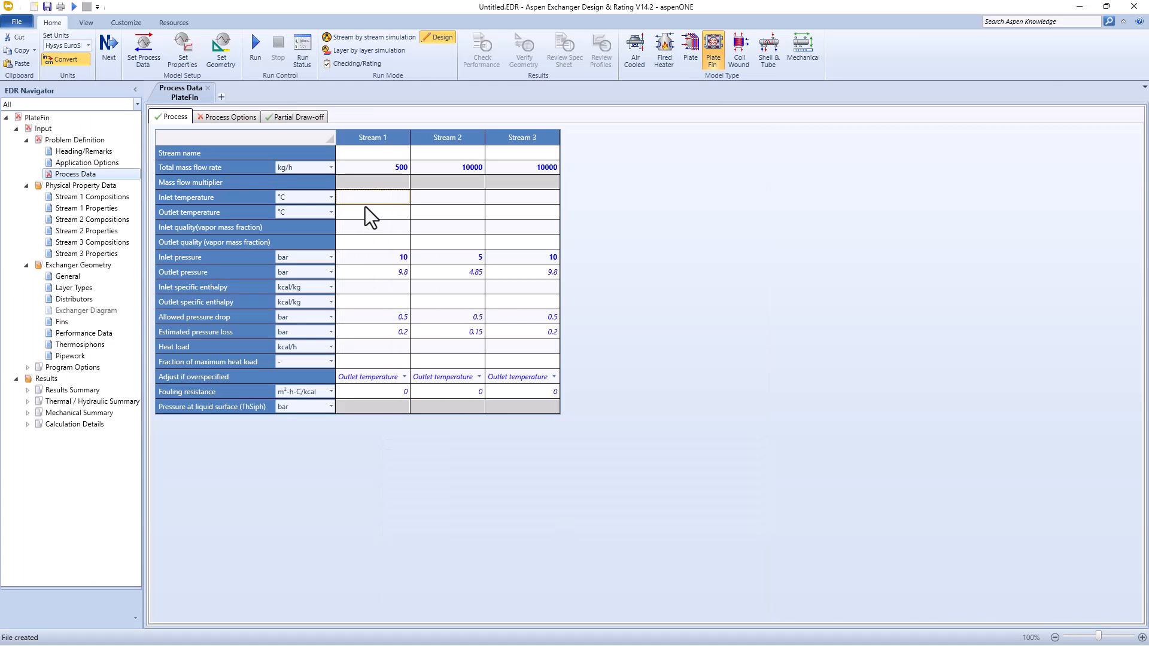
{"action": "type", "text": "25"}
{"action": "key", "text": "Return"}
{"action": "type", "text": "-25"}
{"action": "key", "text": "Return"}
- Look up Stream 2's temperatures in Picture.png and set its inlet to -70 °C and its outlet to 0 °C
{"action": "key", "text": "super"}
{"action": "left_click", "coordinate": [627, 631]}
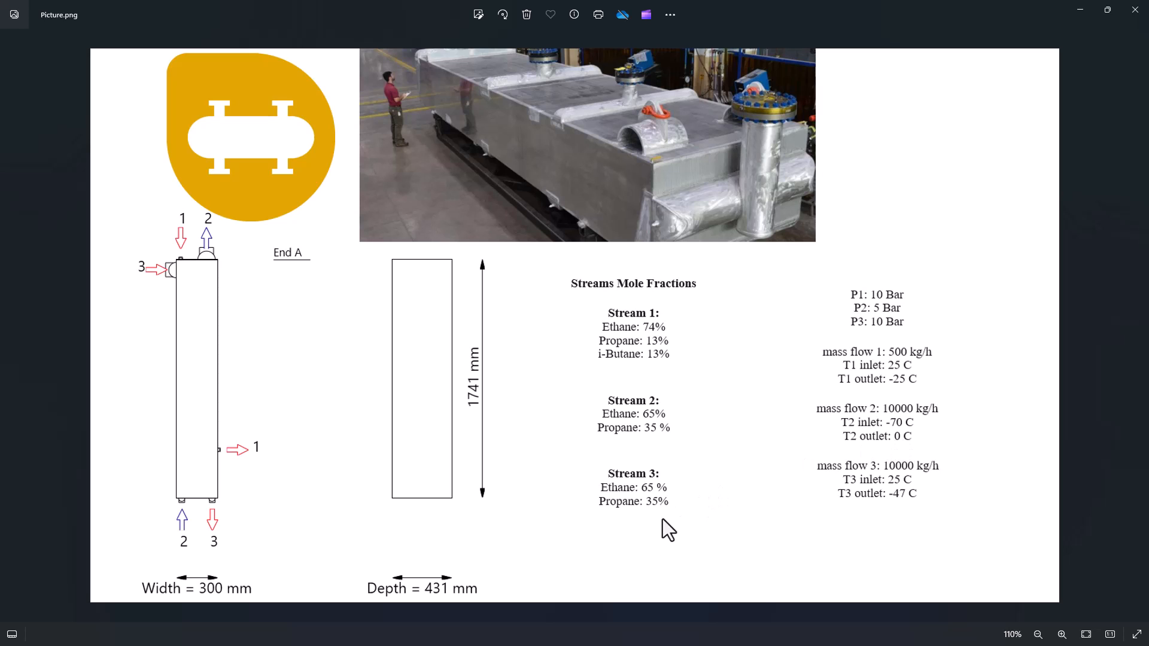
{"action": "key", "text": "super"}
{"action": "left_click", "coordinate": [690, 634]}
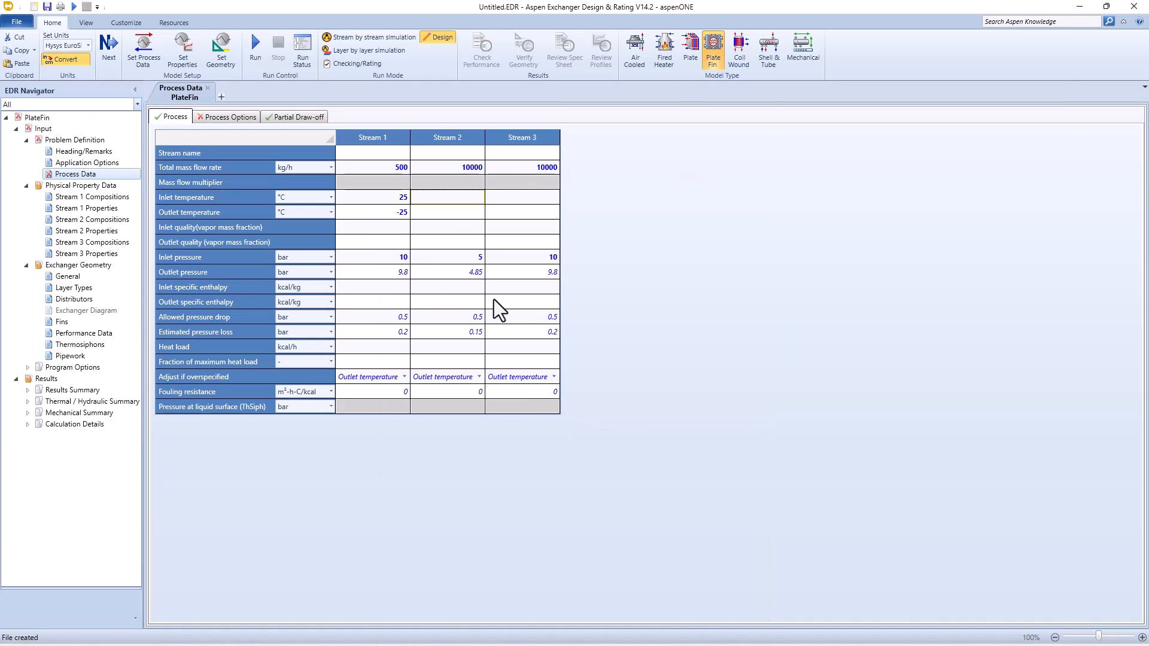
{"action": "left_click", "coordinate": [443, 203]}
{"action": "type", "text": "-70"}
{"action": "key", "text": "Return"}
{"action": "type", "text": "0"}
{"action": "key", "text": "Return"}
- Look up Stream 3's temperatures in Picture.png and set its inlet to 25 °C and its outlet to -47 °C
{"action": "left_click", "coordinate": [502, 196]}
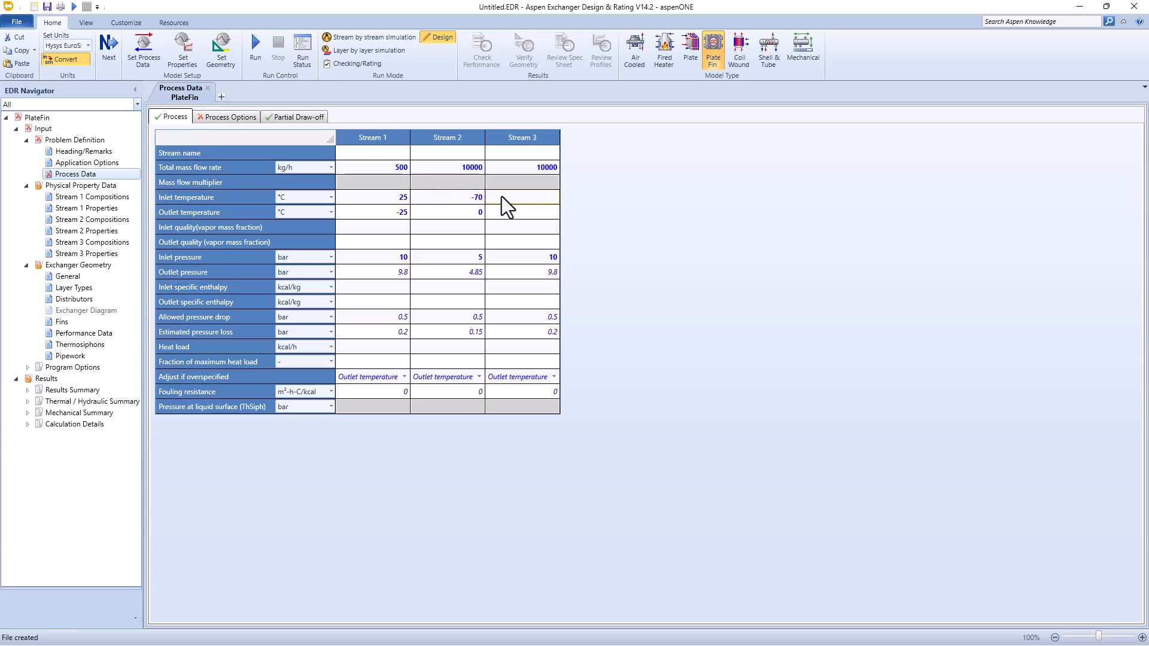
{"action": "key", "text": "super"}
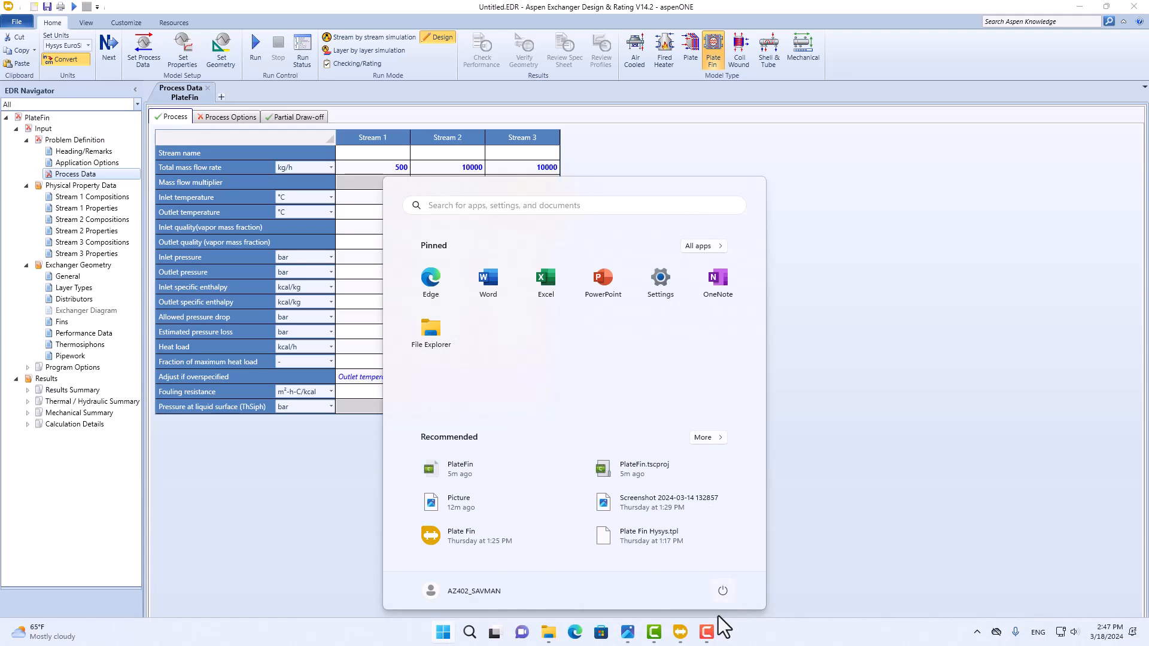
{"action": "left_click", "coordinate": [628, 635]}
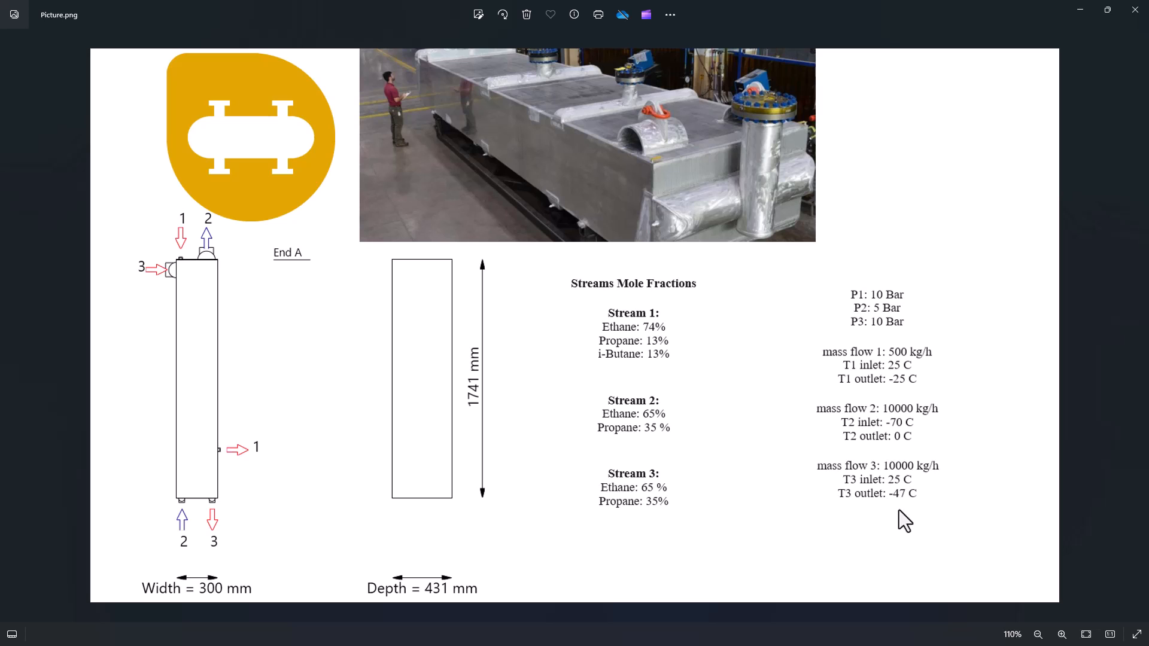
{"action": "key", "text": "super"}
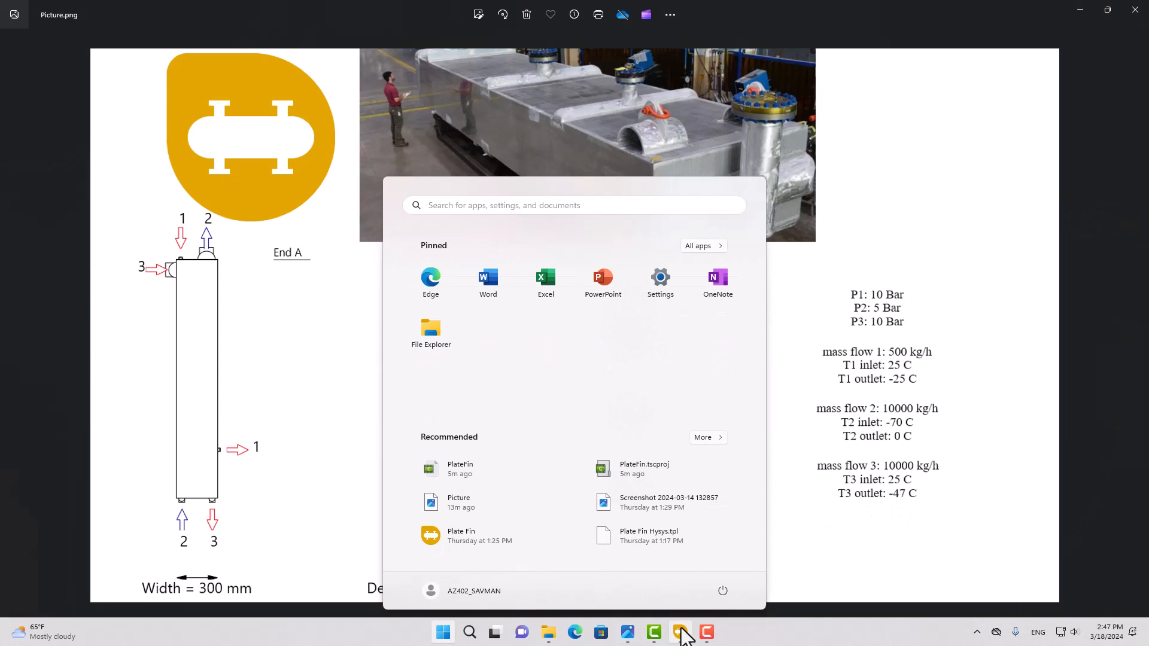
{"action": "left_click", "coordinate": [681, 633]}
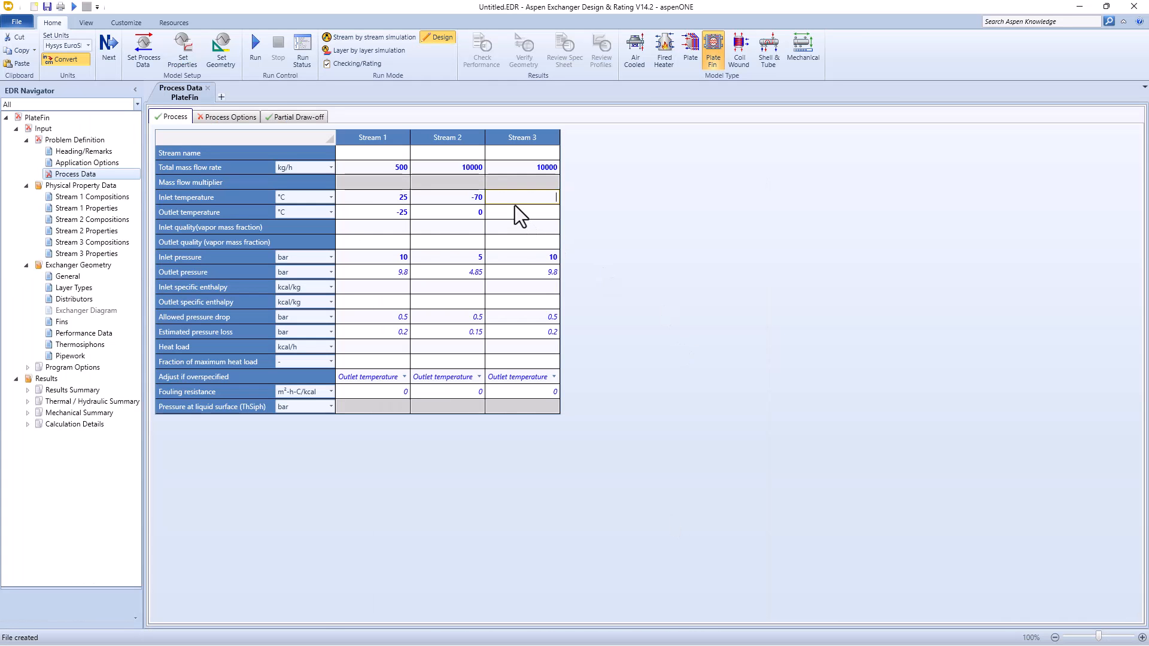
{"action": "type", "text": "25"}
{"action": "key", "text": "Return"}
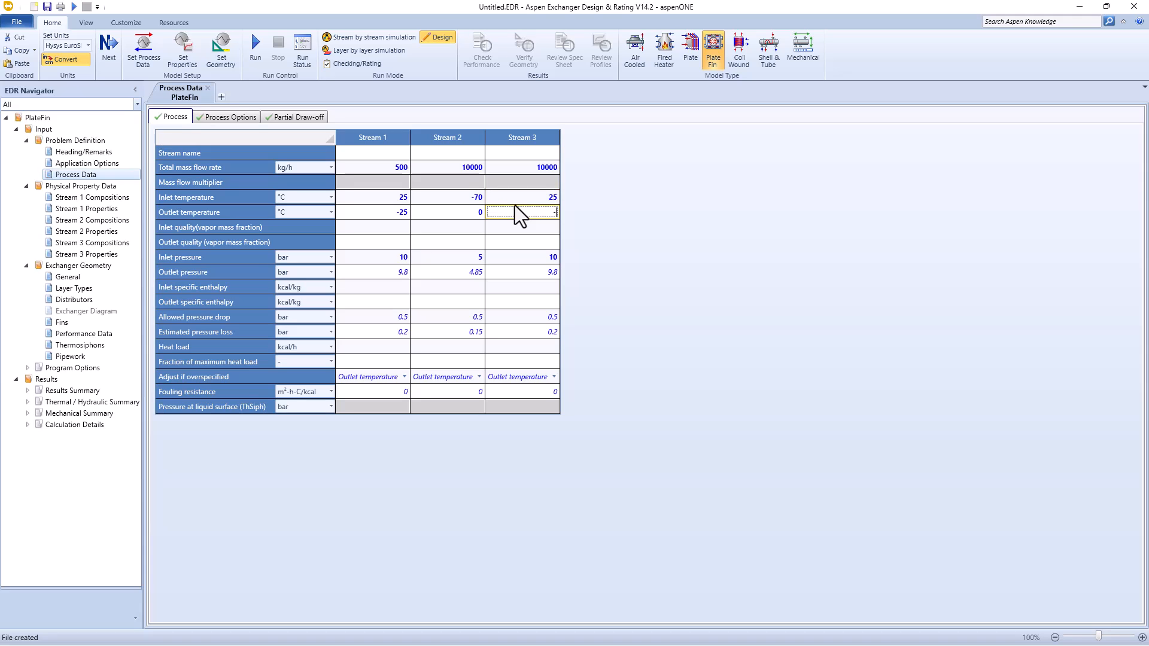
{"action": "type", "text": "-47"}
{"action": "key", "text": "Return"}
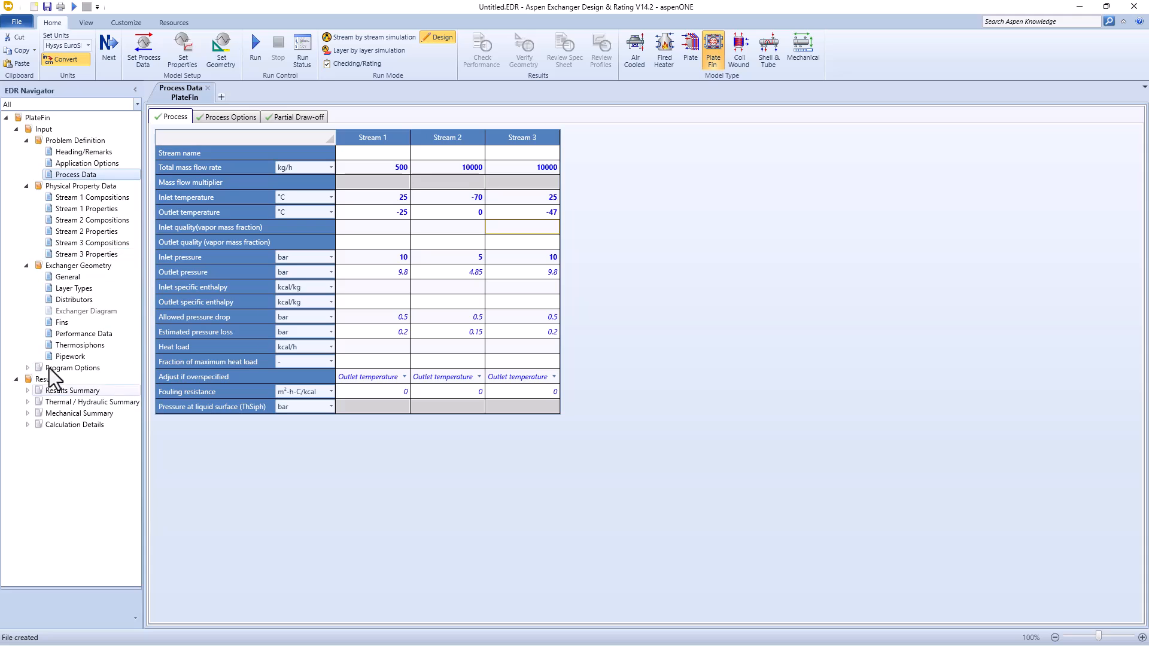
- Run the plate fin design calculation and expand the Thermal / Hydraulic Summary results
{"action": "left_click", "coordinate": [254, 55]}
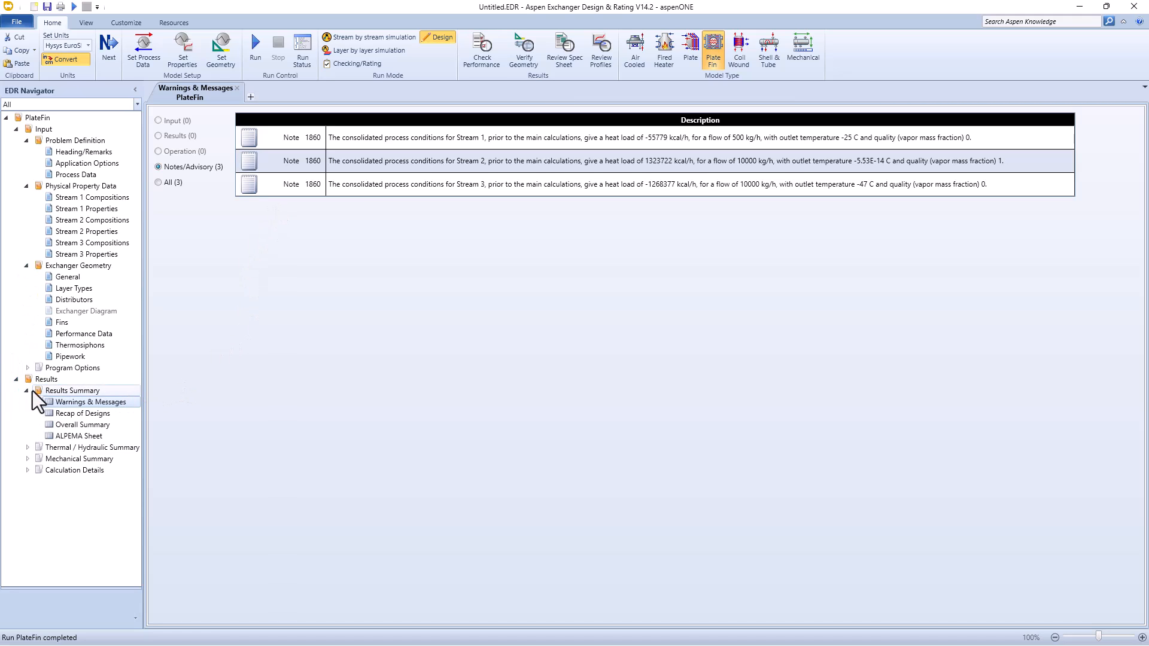
{"action": "left_click", "coordinate": [27, 448]}
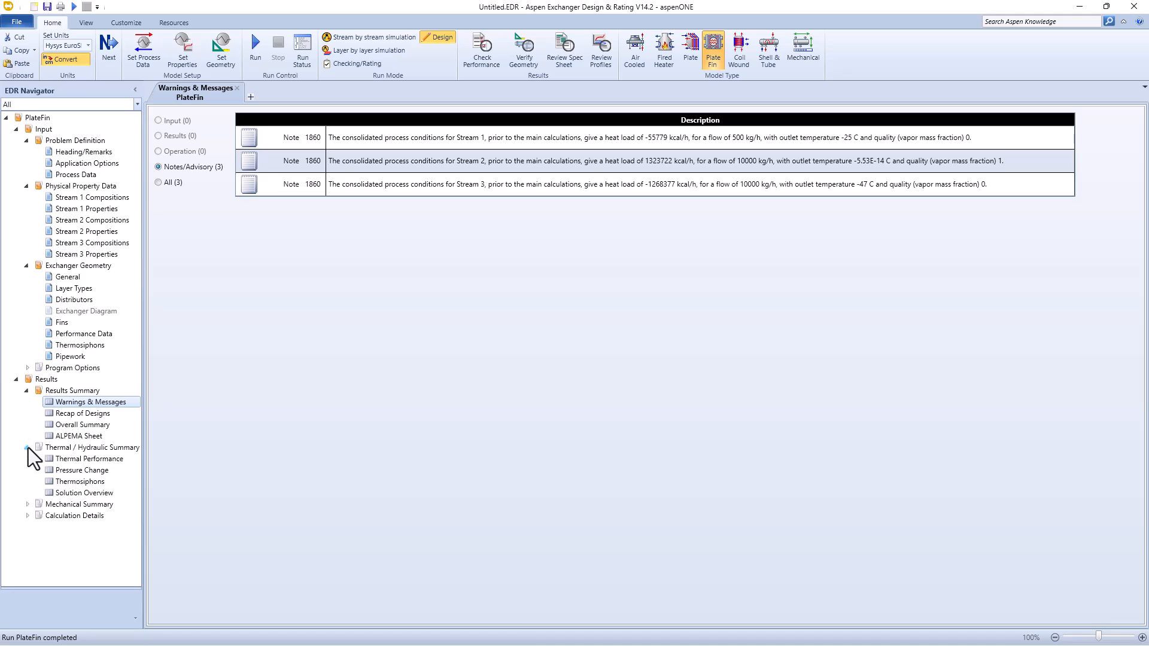
- Show the Thermal Performance heat load and heat load per layer in kW, and check the streams' inlet and outlet temperatures
{"action": "left_click", "coordinate": [66, 459]}
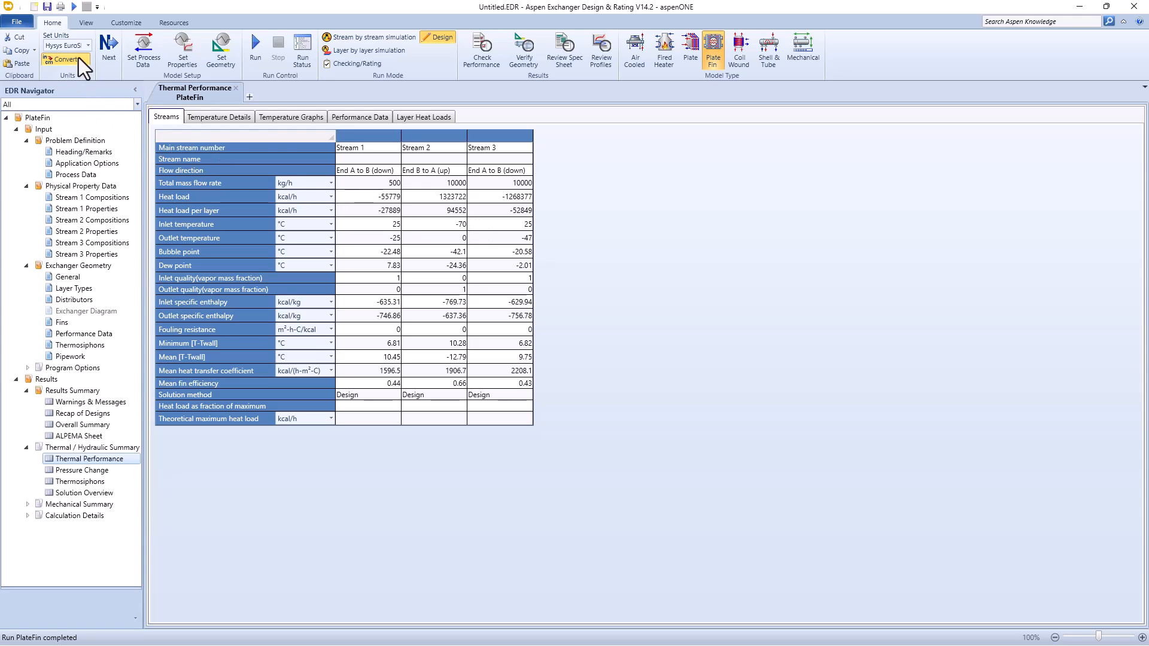
{"action": "left_click", "coordinate": [331, 197]}
{"action": "left_click", "coordinate": [333, 197]}
{"action": "left_click", "coordinate": [333, 198]}
{"action": "left_click", "coordinate": [308, 221]}
{"action": "left_click", "coordinate": [332, 211]}
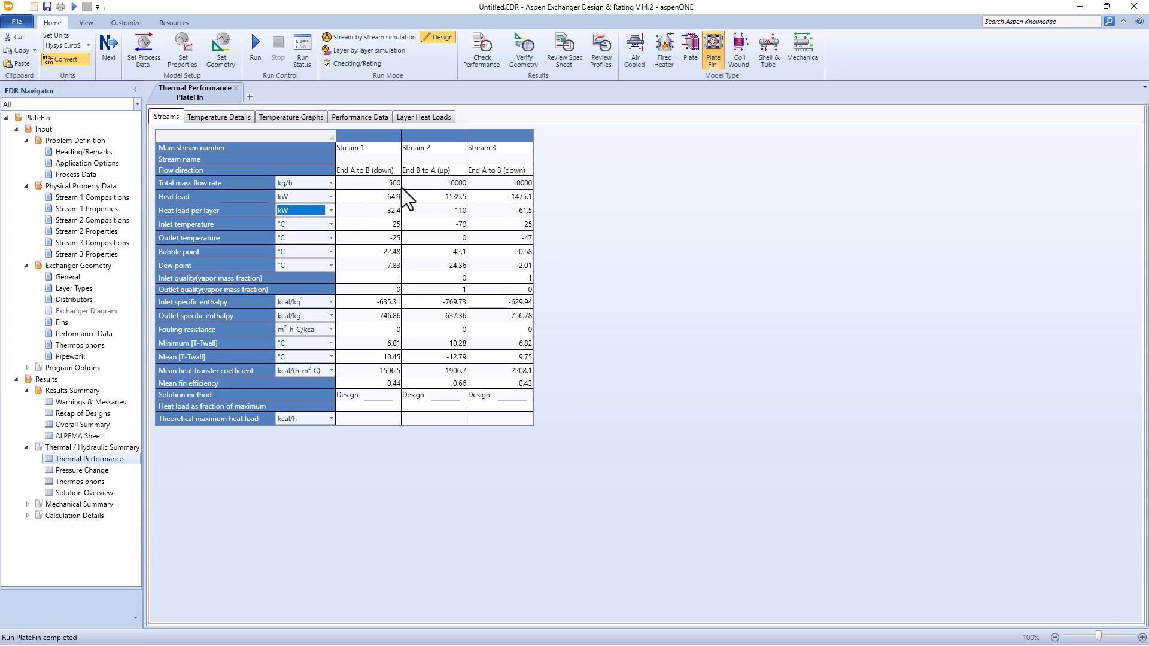
{"action": "left_click", "coordinate": [384, 226]}
{"action": "left_click", "coordinate": [383, 239]}
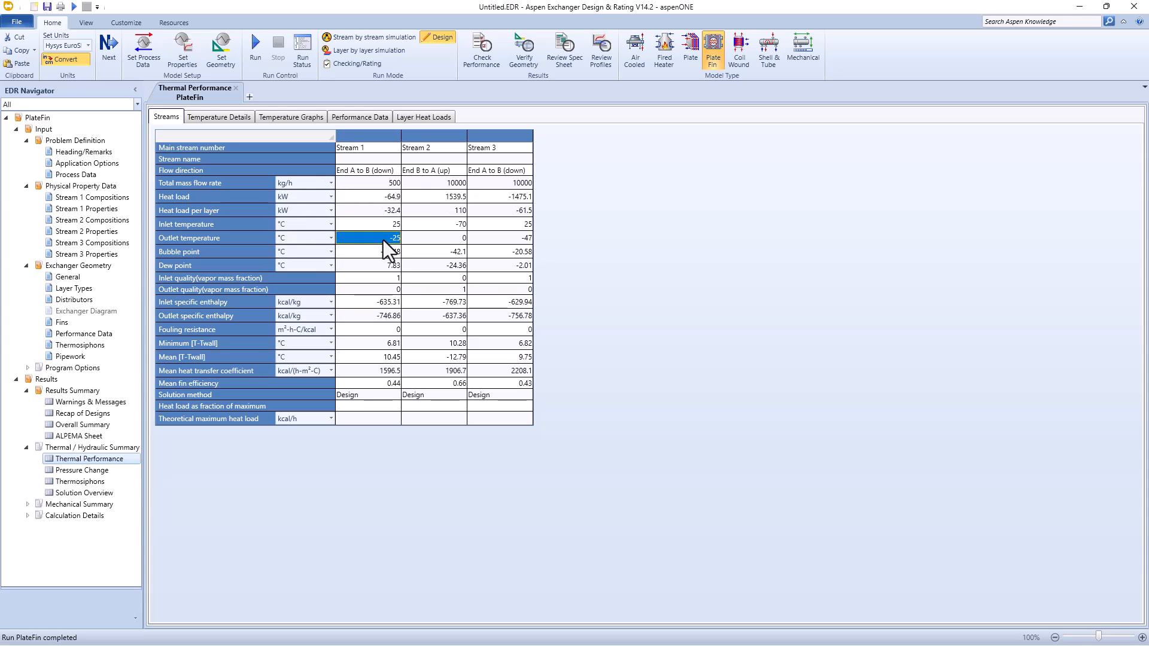
{"action": "left_click", "coordinate": [438, 225]}
{"action": "left_click", "coordinate": [491, 227]}
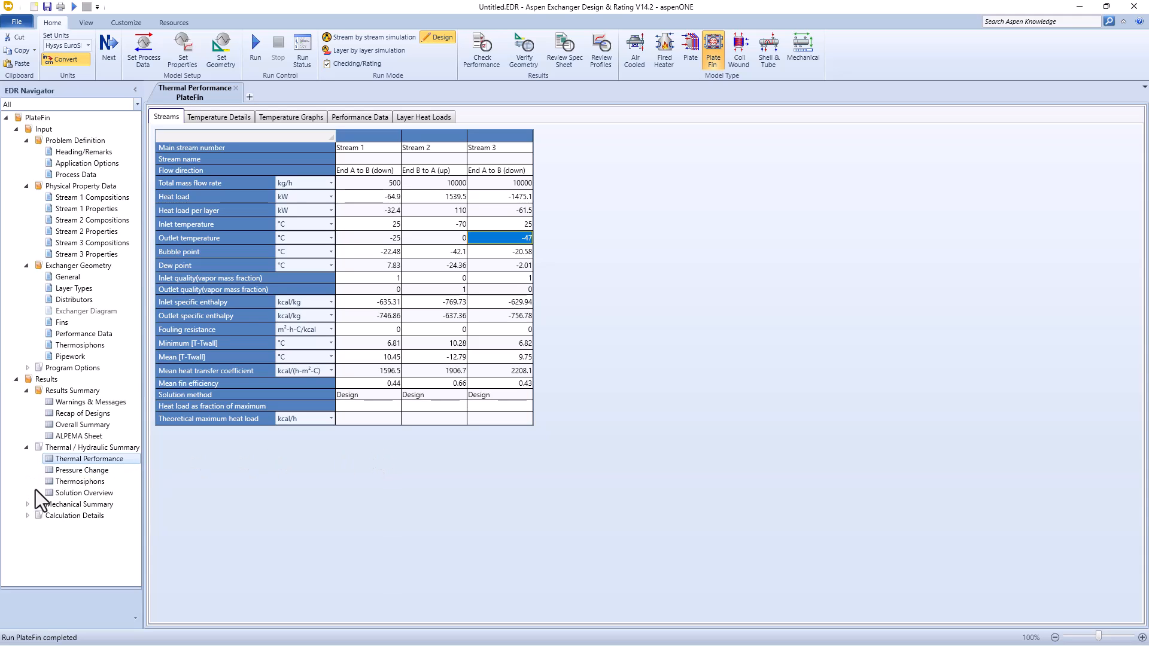
- Examine the exchanger diagram in the Mechanical Summary, viewing the Layer A, Layer B and Layer C details one after another
{"action": "left_click", "coordinate": [27, 505]}
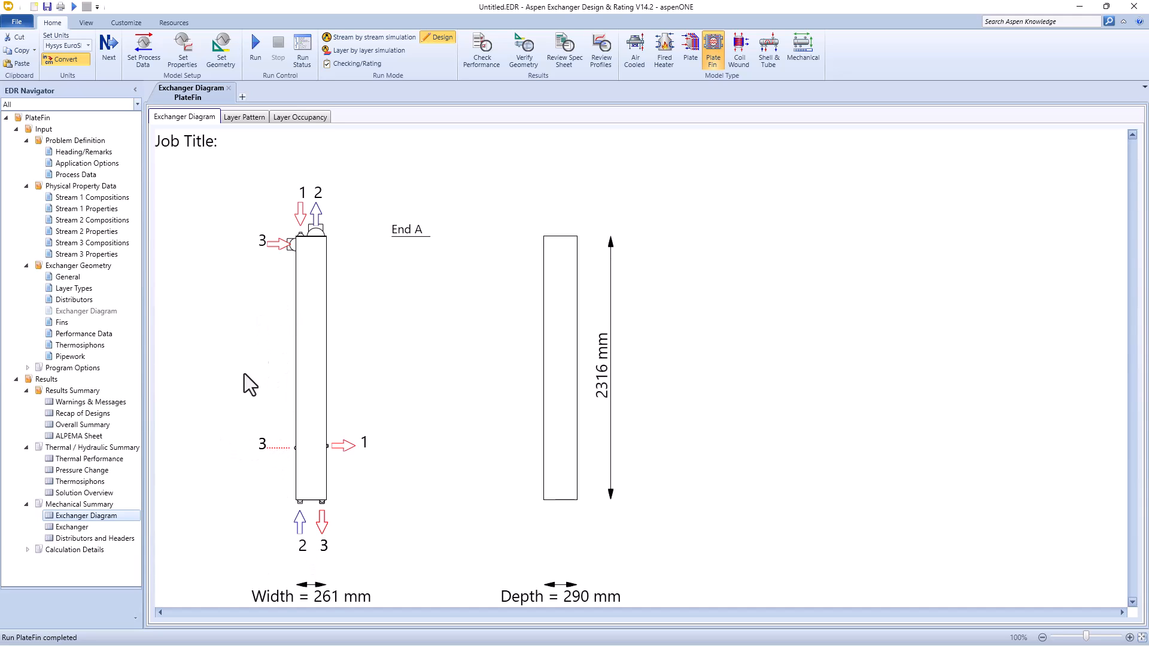
{"action": "right_click", "coordinate": [239, 311]}
{"action": "left_click", "coordinate": [259, 332]}
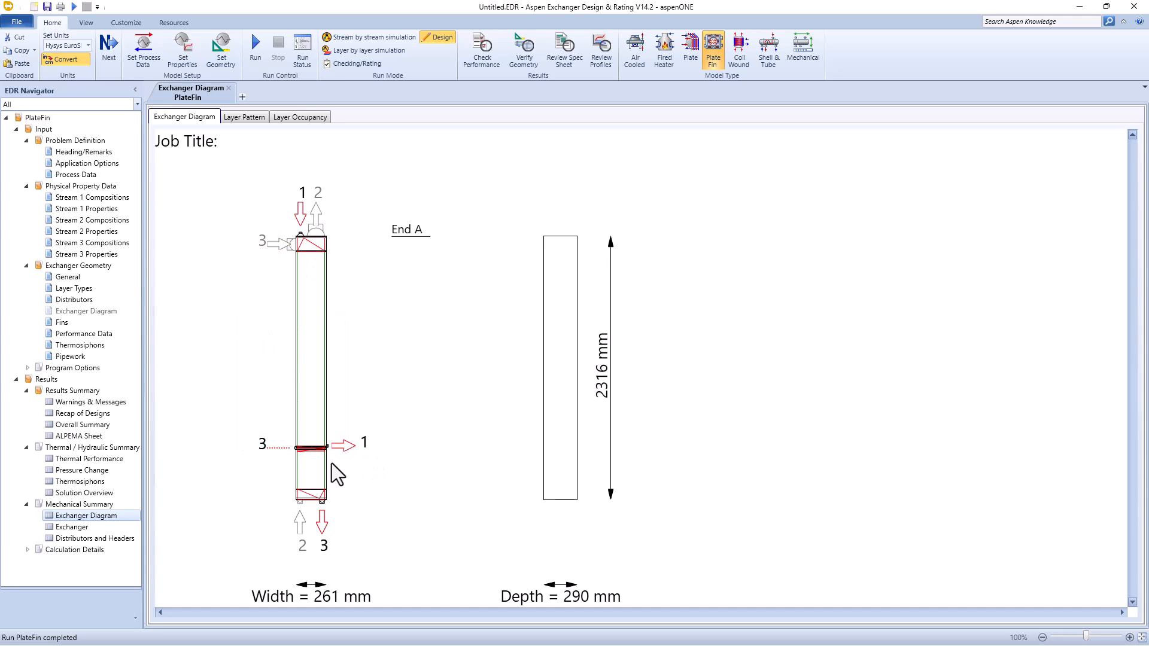
{"action": "right_click", "coordinate": [221, 323]}
{"action": "left_click", "coordinate": [238, 359]}
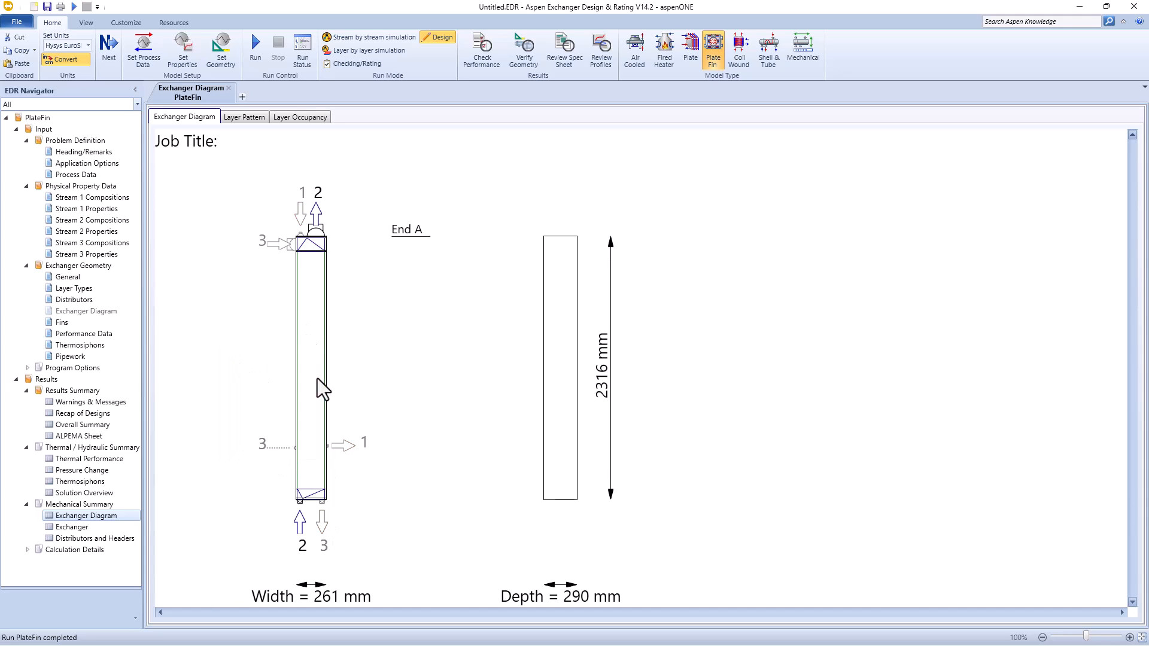
{"action": "right_click", "coordinate": [371, 278]}
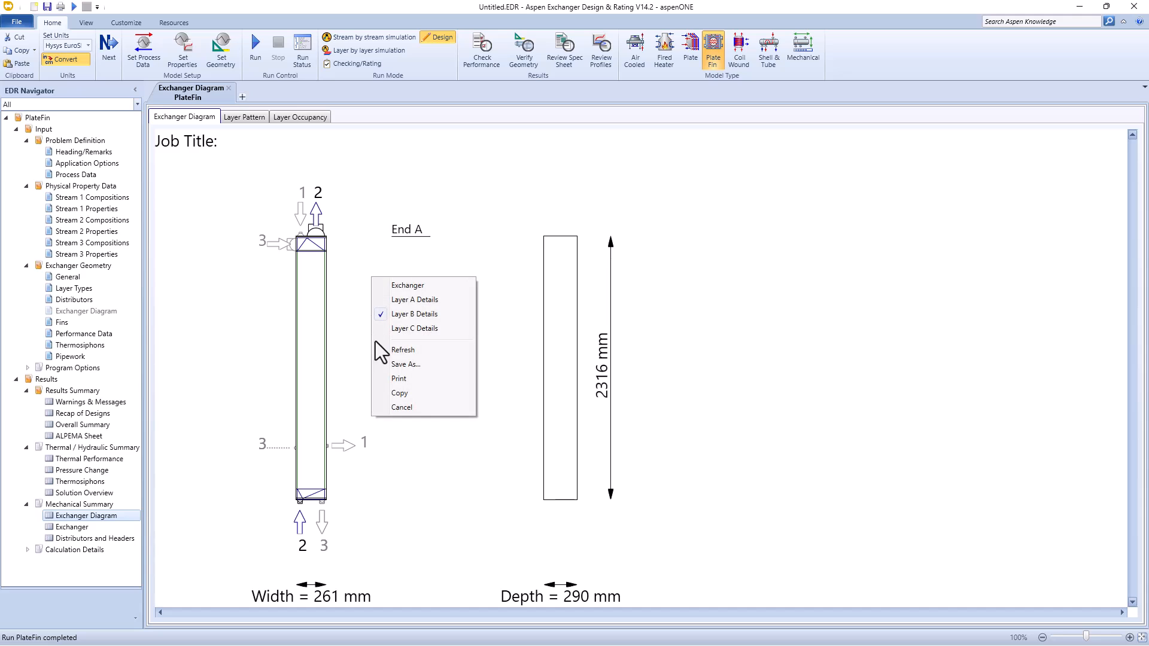
{"action": "left_click", "coordinate": [390, 330]}
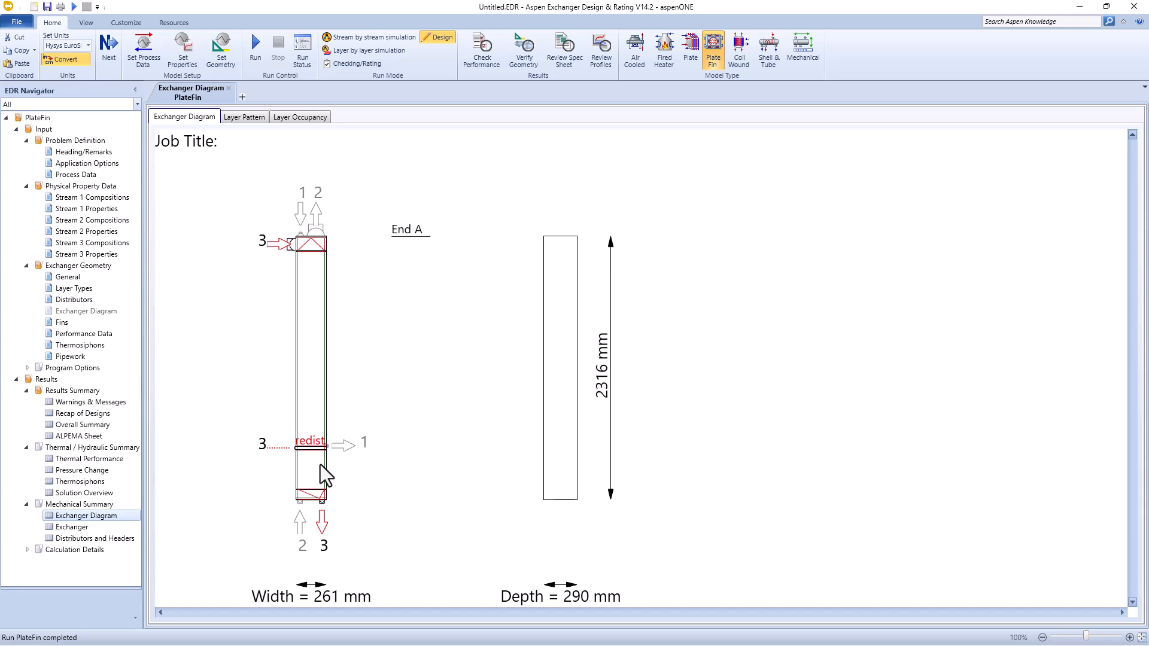
- Set Permit redistribution to No for Streams 1, 2 and 3 in the stream design options and rerun the calculation
{"action": "left_click", "coordinate": [28, 370]}
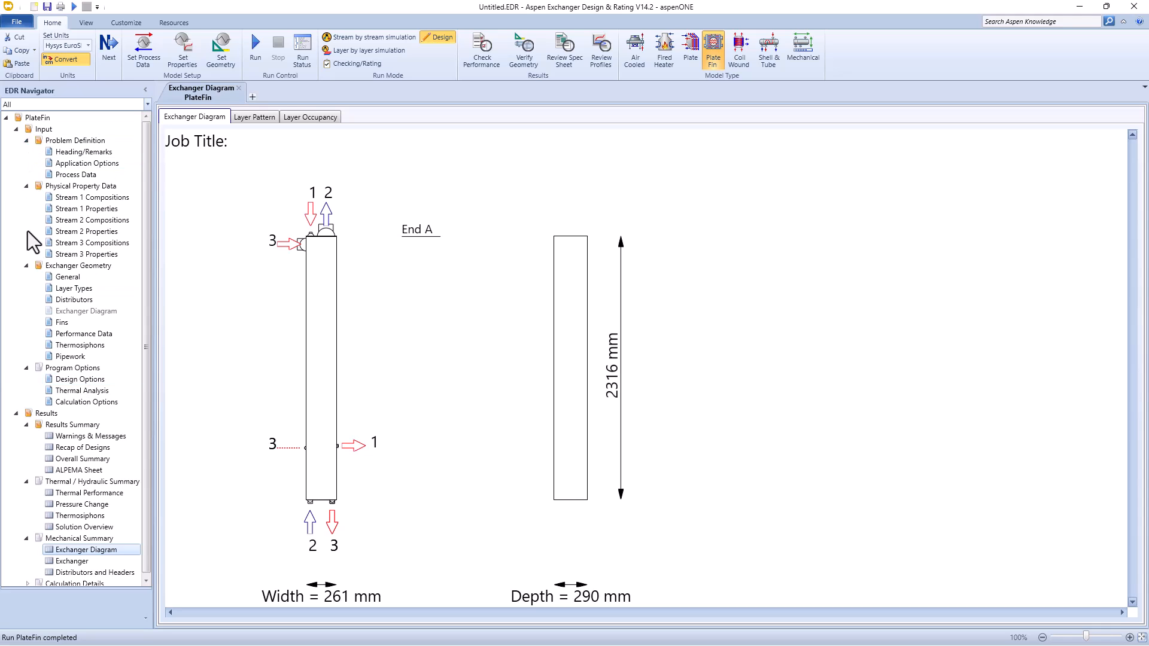
{"action": "left_click", "coordinate": [75, 380]}
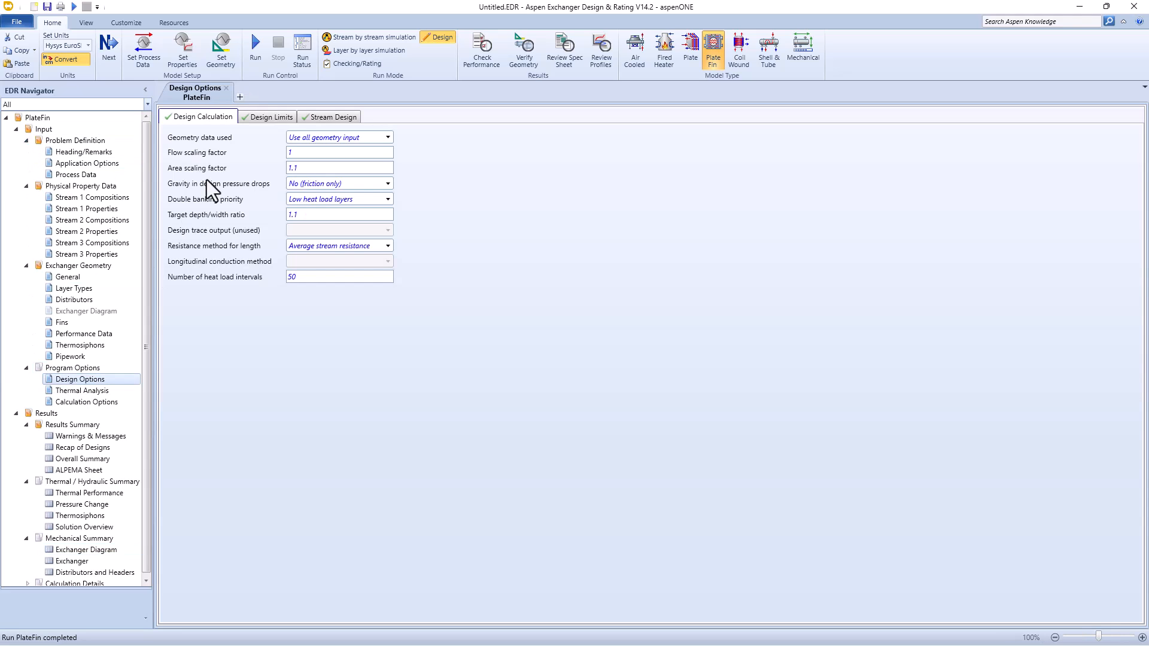
{"action": "left_click", "coordinate": [343, 117]}
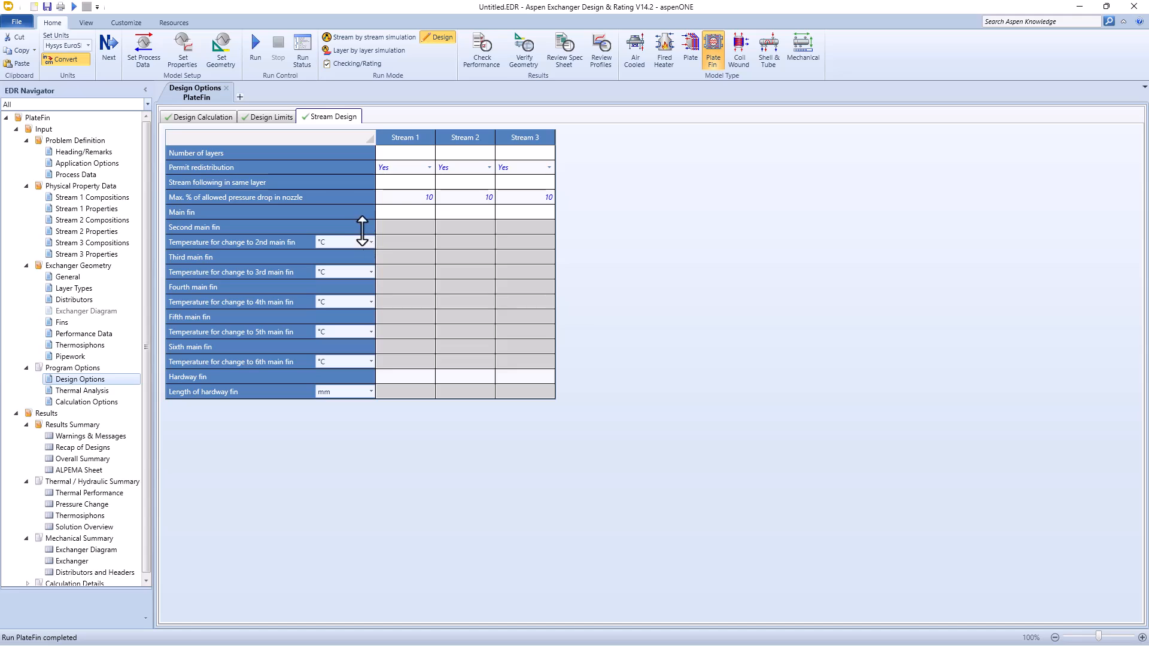
{"action": "left_click", "coordinate": [429, 167]}
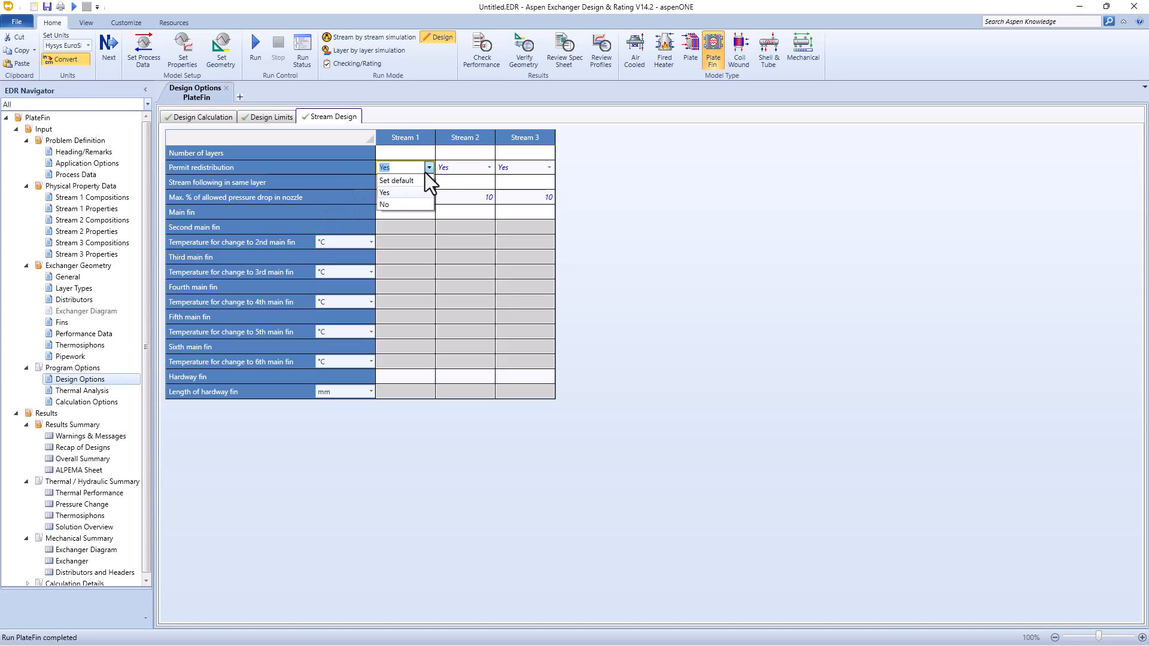
{"action": "left_click", "coordinate": [401, 204]}
{"action": "left_click", "coordinate": [489, 168]}
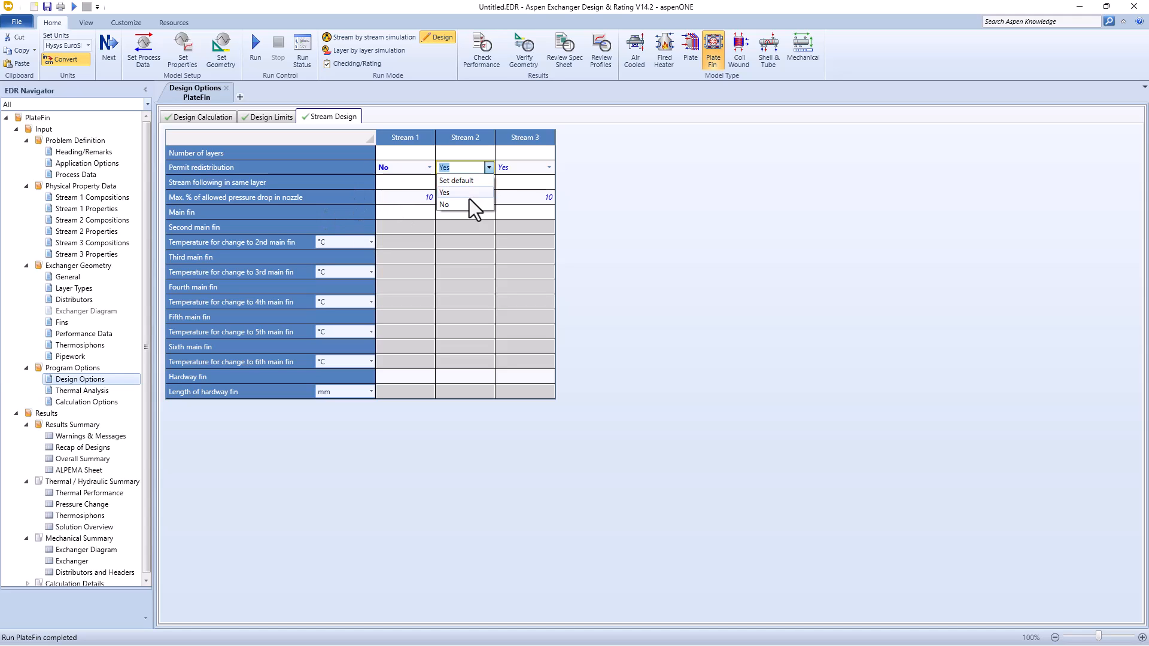
{"action": "left_click", "coordinate": [463, 207]}
{"action": "left_click", "coordinate": [549, 171]}
{"action": "left_click", "coordinate": [524, 208]}
{"action": "left_click", "coordinate": [254, 60]}
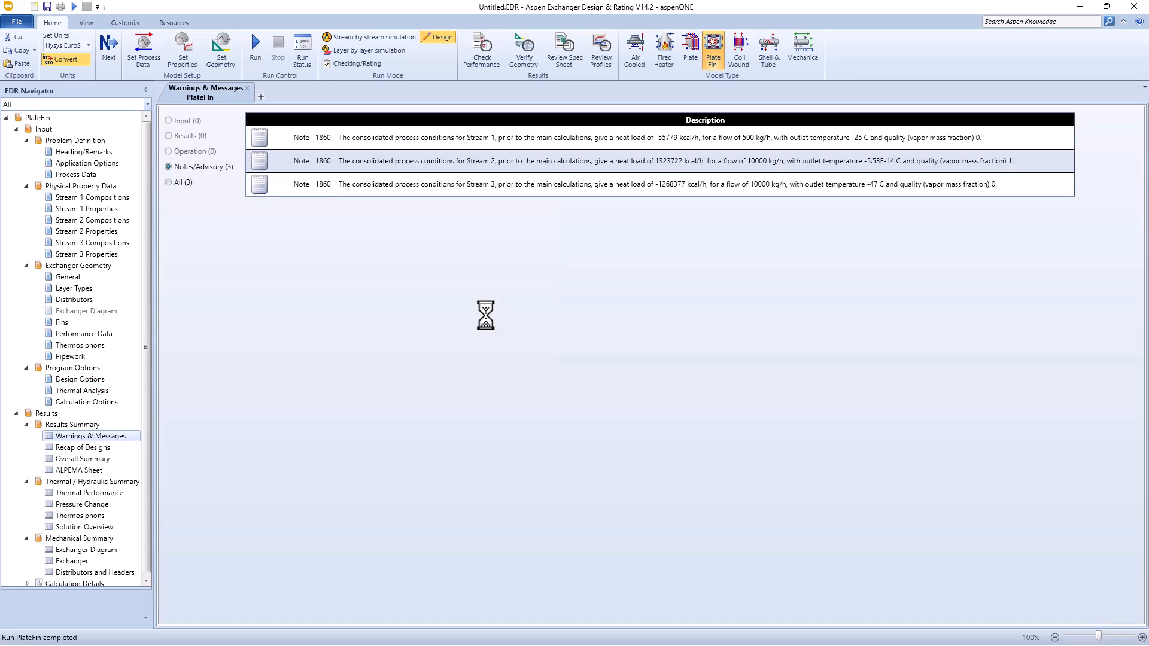
- Inspect the recalculated exchanger diagram through the details of Layers A, B and C, and return to the whole Exchanger view
{"action": "left_click", "coordinate": [65, 551]}
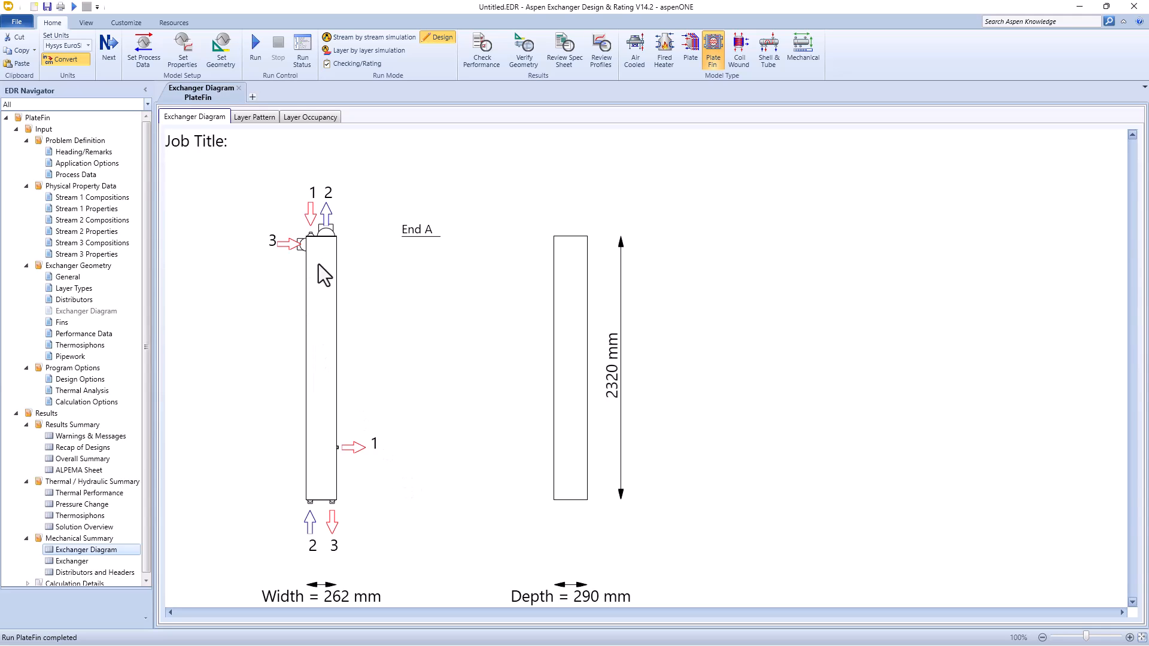
{"action": "right_click", "coordinate": [347, 311]}
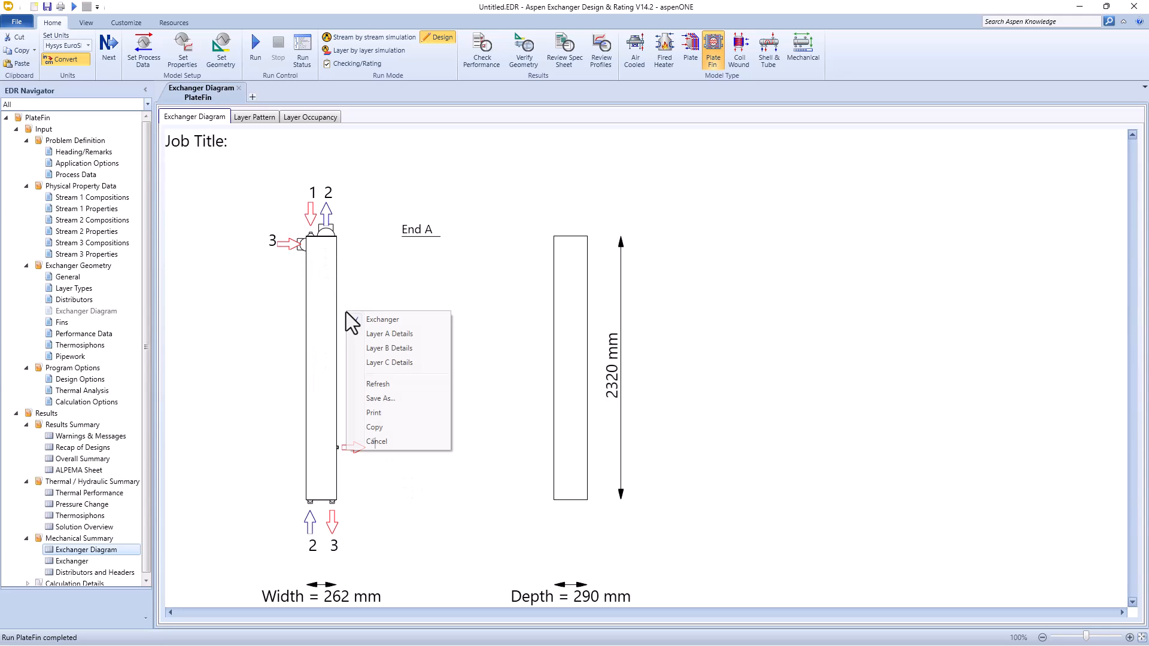
{"action": "left_click", "coordinate": [365, 332]}
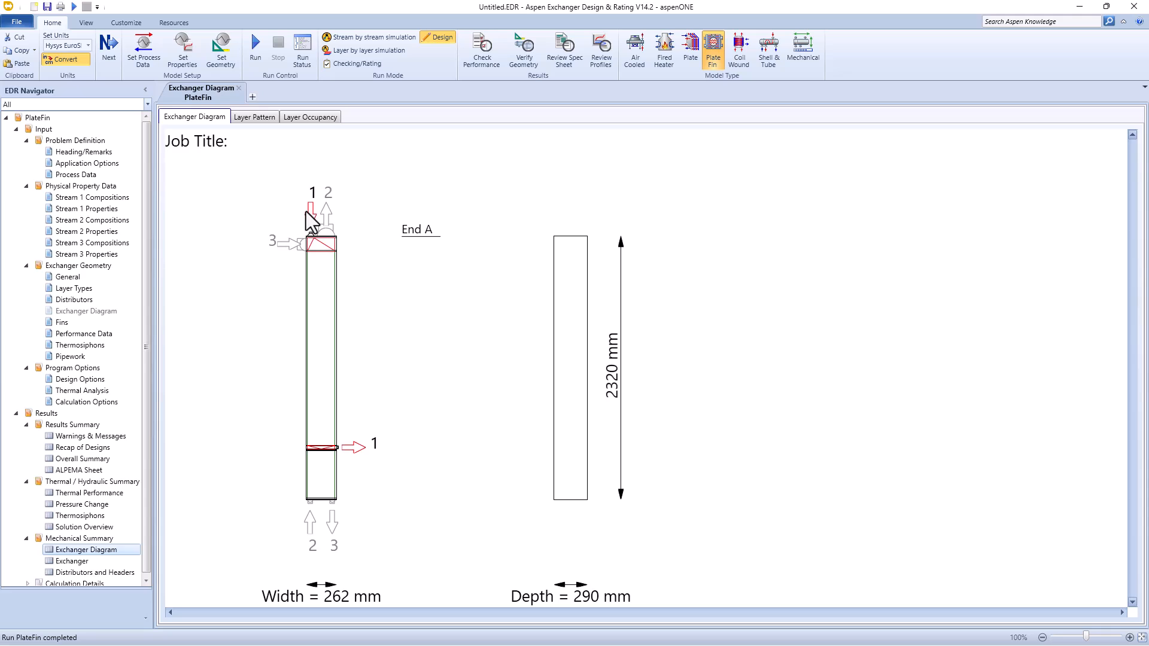
{"action": "right_click", "coordinate": [401, 342]}
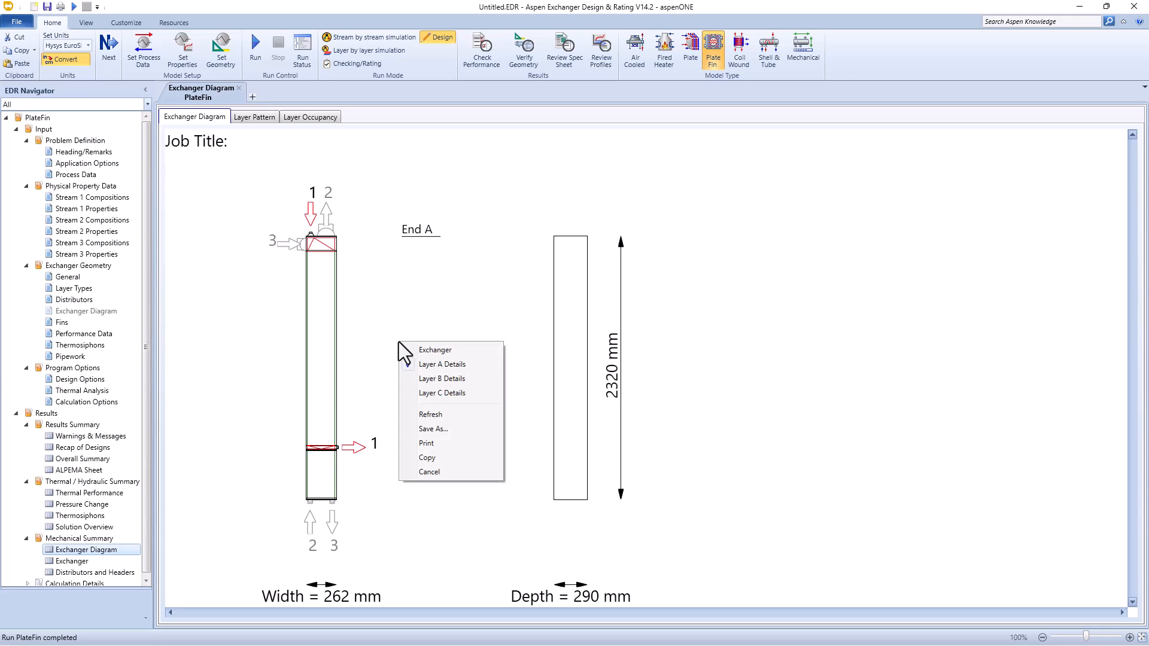
{"action": "left_click", "coordinate": [422, 379]}
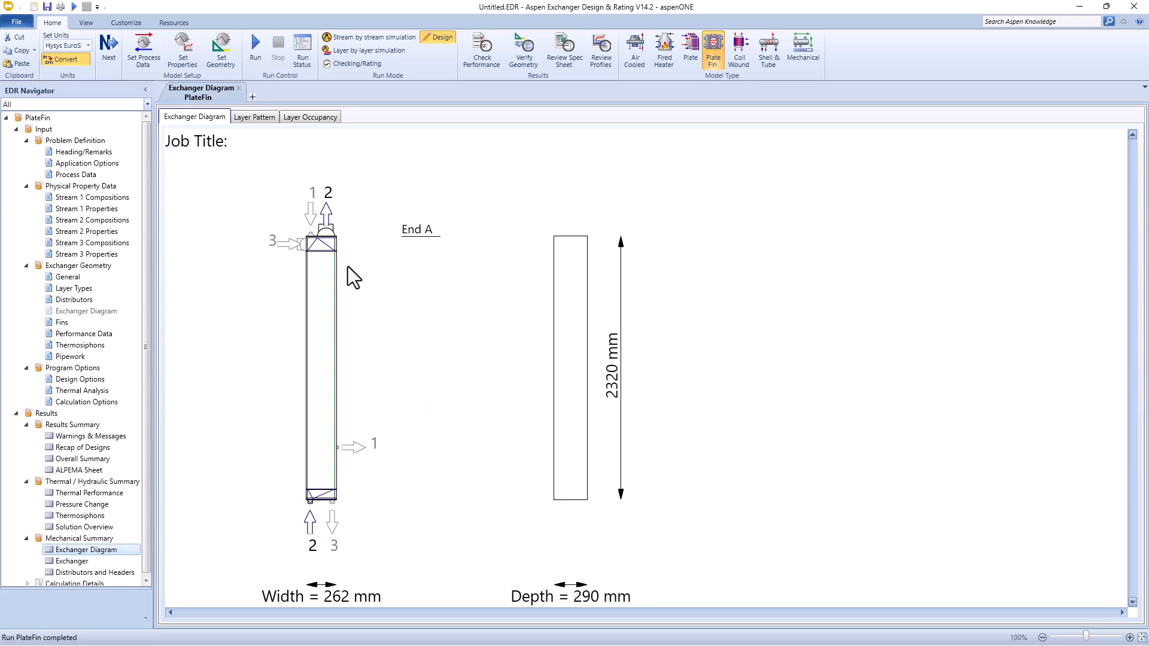
{"action": "right_click", "coordinate": [357, 307]}
{"action": "left_click", "coordinate": [378, 359]}
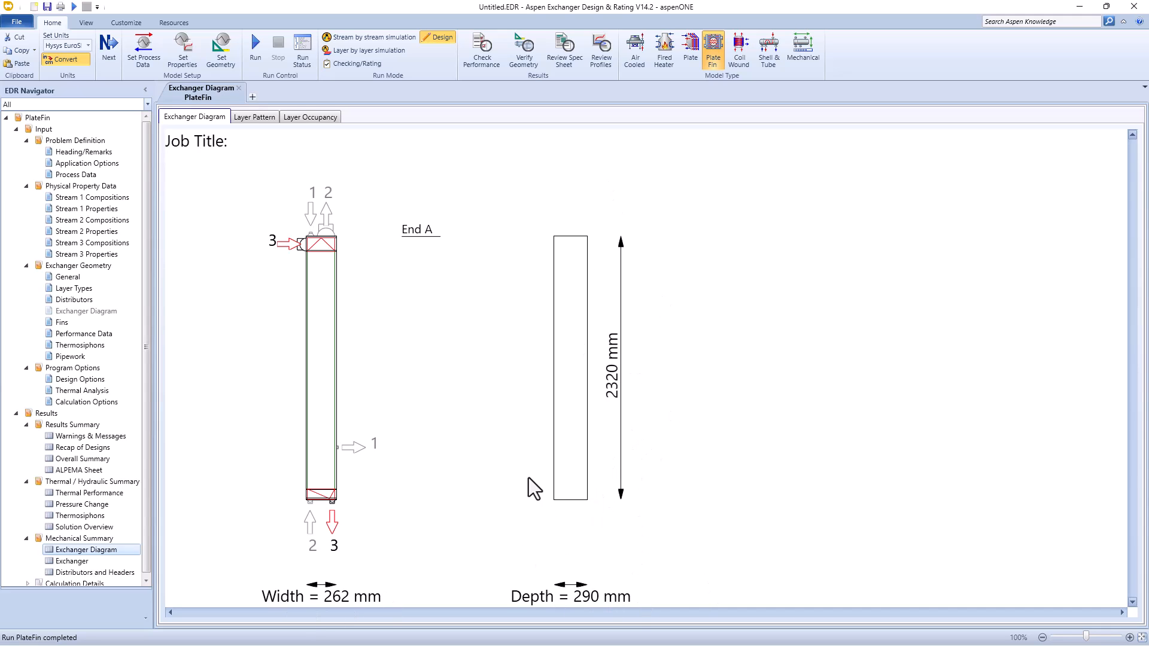
{"action": "right_click", "coordinate": [447, 367]}
{"action": "left_click", "coordinate": [472, 380]}
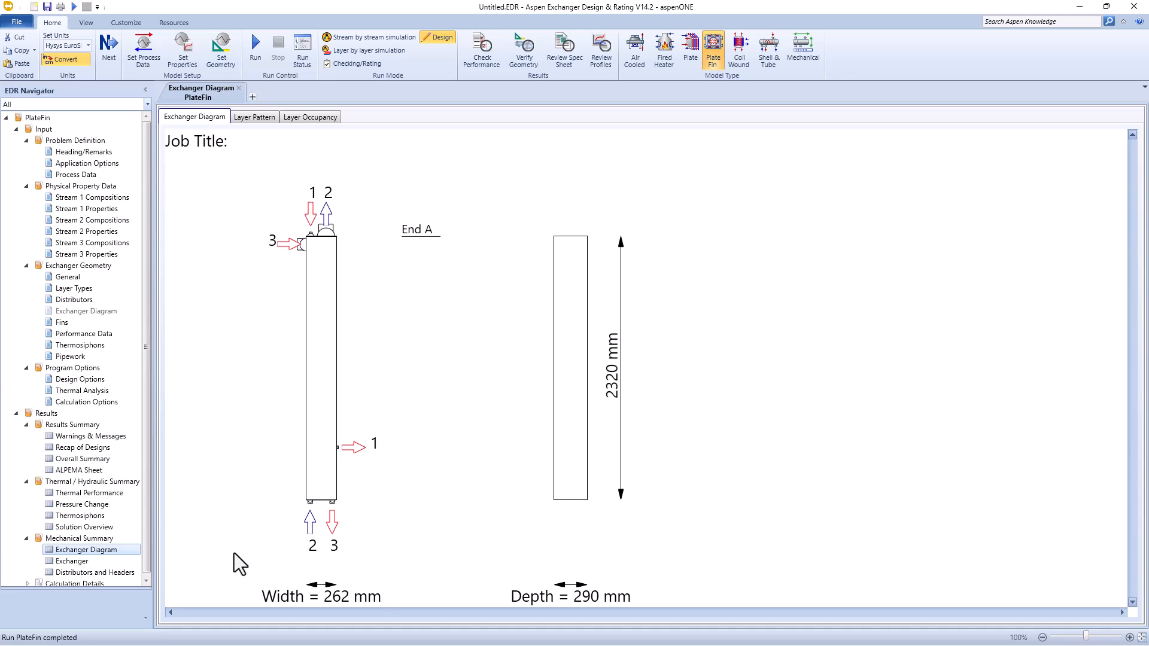
- Review the exchanger's overall geometry and standard fin geometry in the mechanical results, and return to the exchanger diagram
{"action": "left_click", "coordinate": [67, 322]}
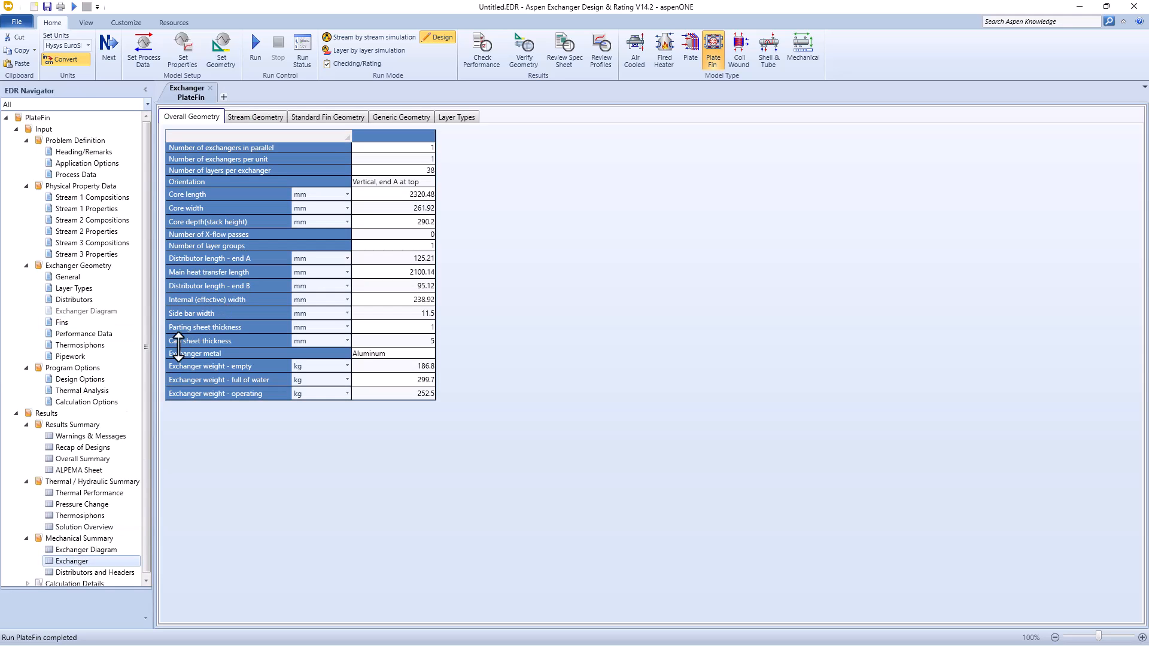
{"action": "left_click", "coordinate": [67, 552]}
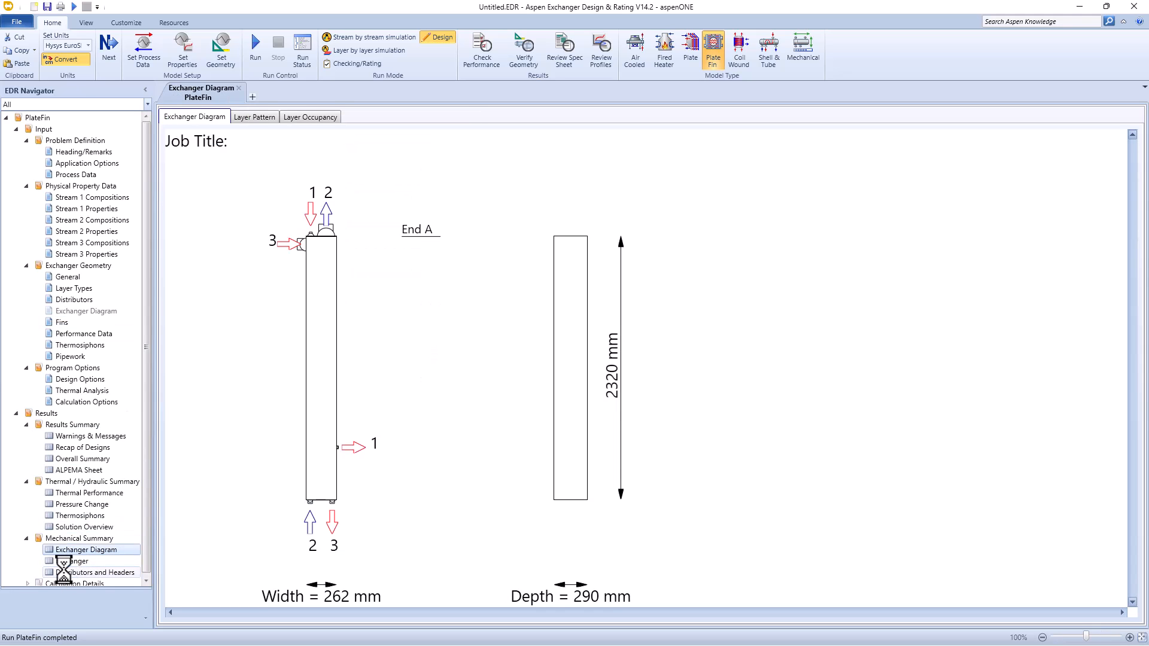
{"action": "left_click", "coordinate": [63, 570]}
{"action": "left_click", "coordinate": [65, 564]}
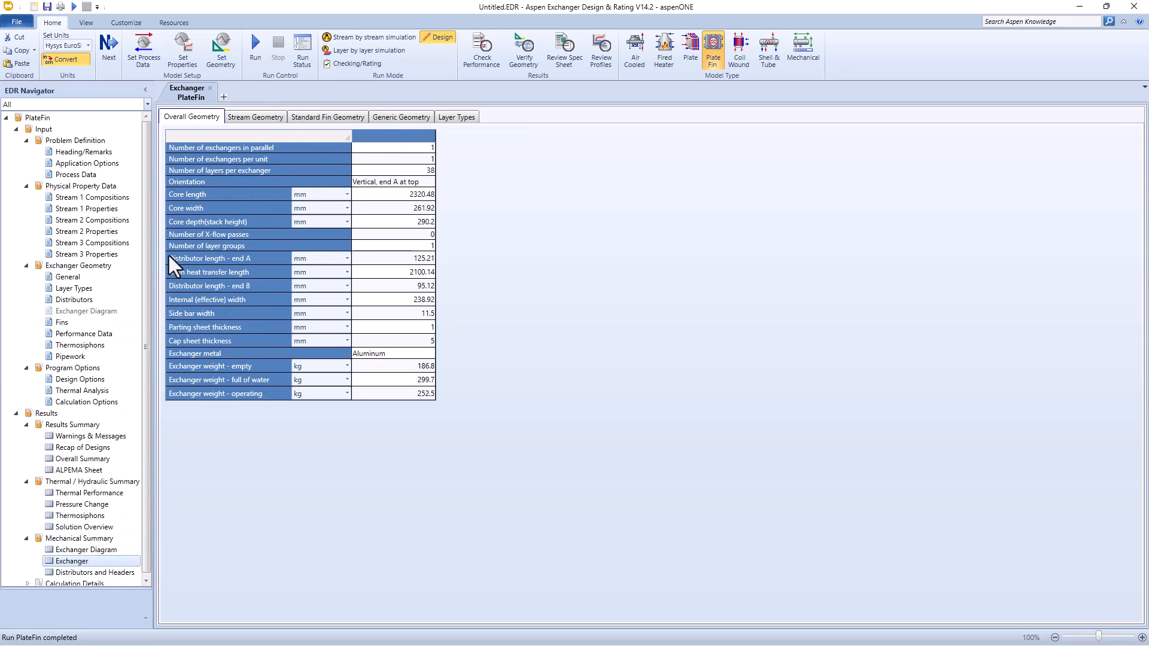
{"action": "left_click", "coordinate": [314, 119]}
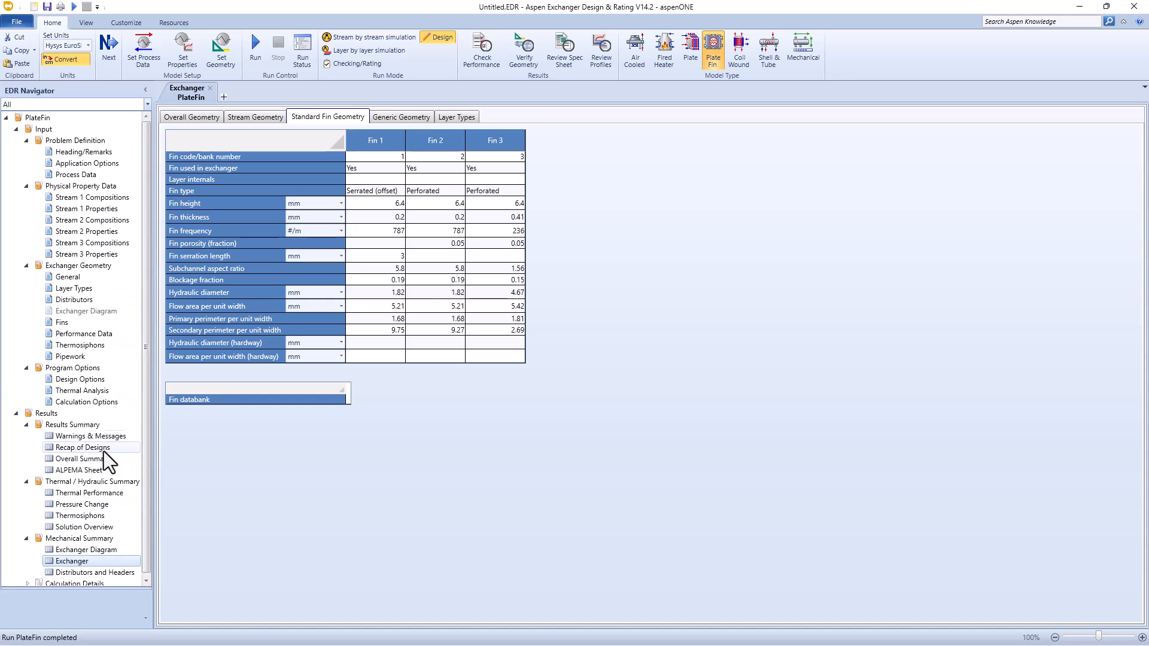
{"action": "left_click", "coordinate": [79, 548]}
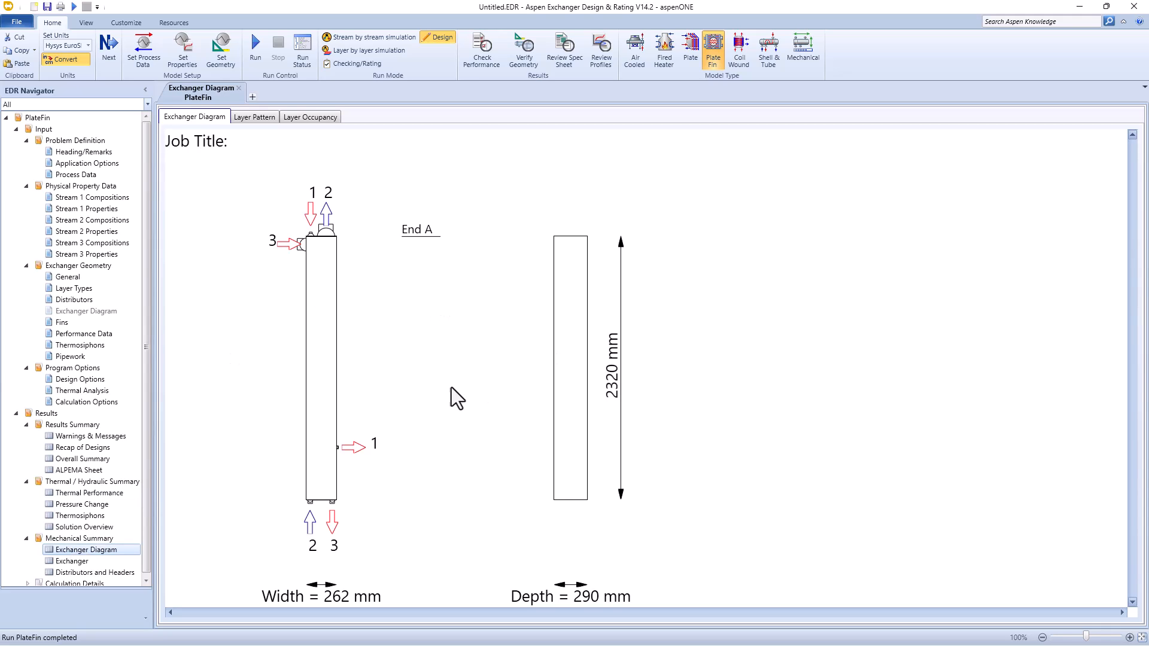